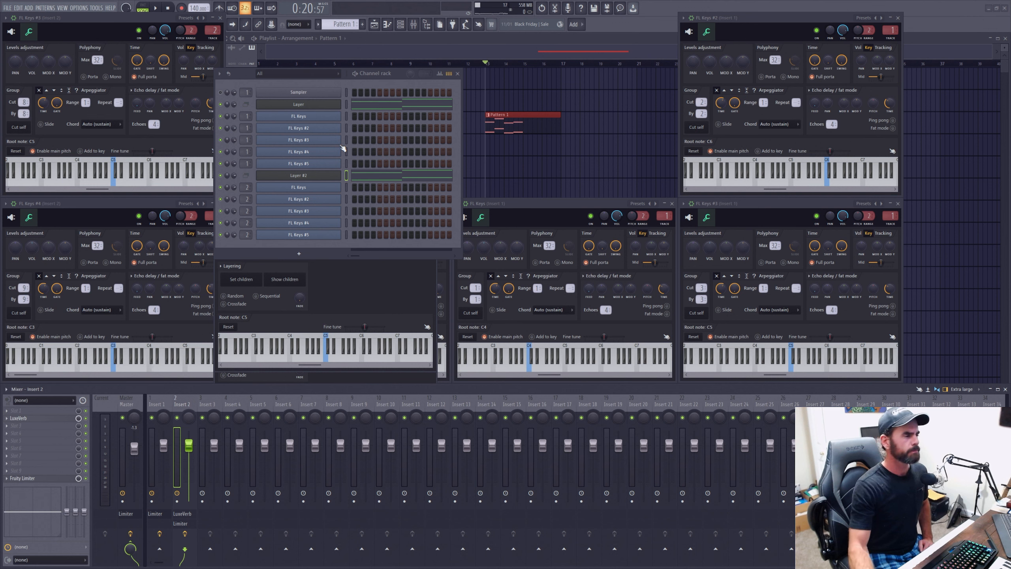
Examine the settings of the Layer #2 channel and of the FL Keys channels beneath it
{"action": "left_click", "coordinate": [316, 178]}
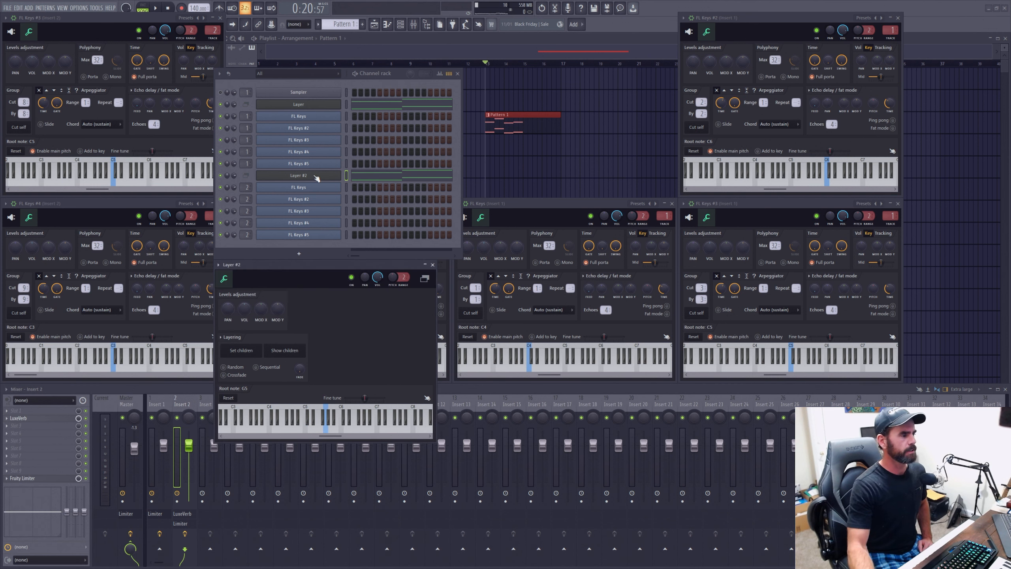
{"action": "left_click", "coordinate": [316, 178]}
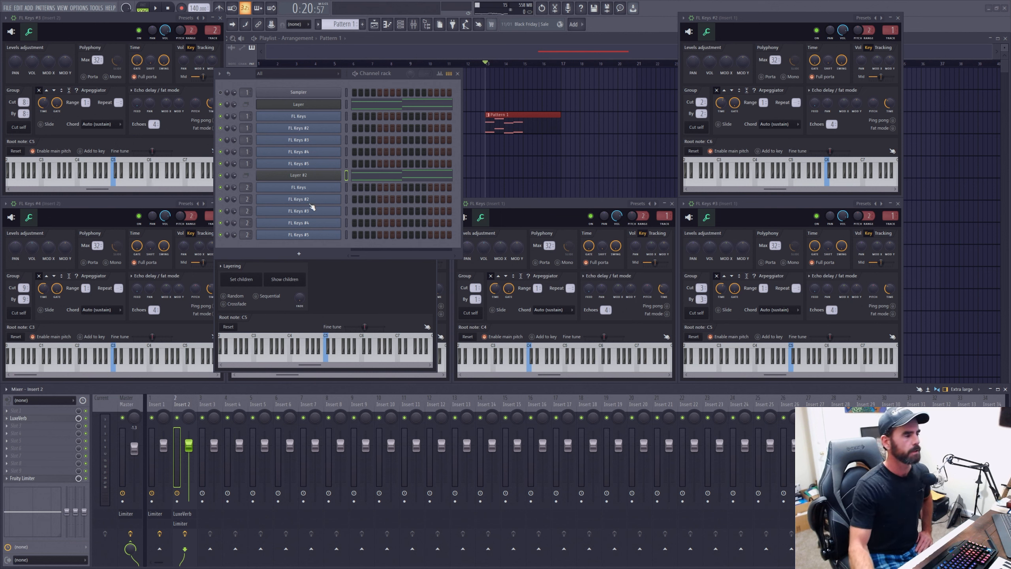
{"action": "left_click", "coordinate": [105, 204]}
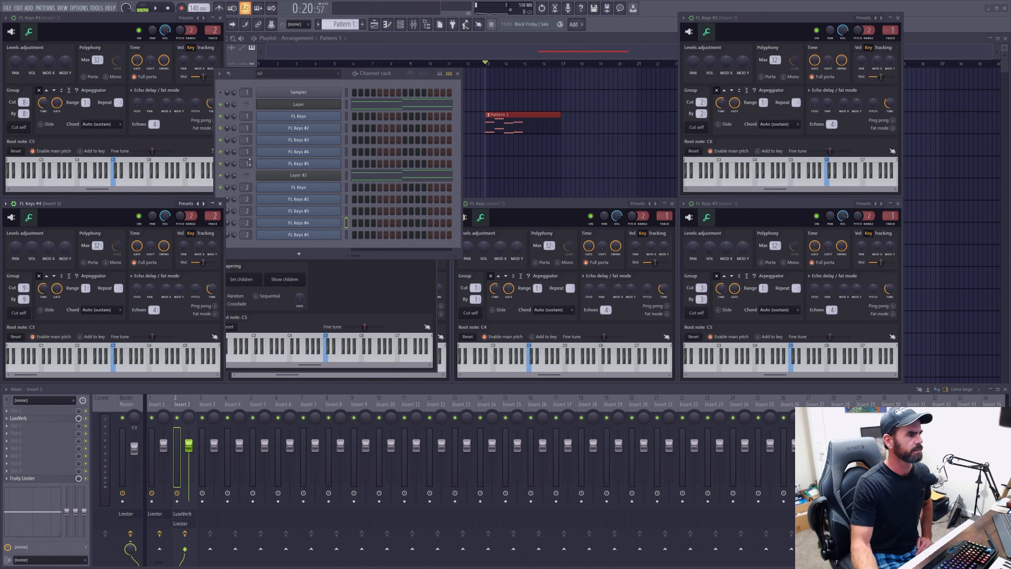
{"action": "left_click", "coordinate": [313, 191]}
{"action": "left_click", "coordinate": [313, 190]}
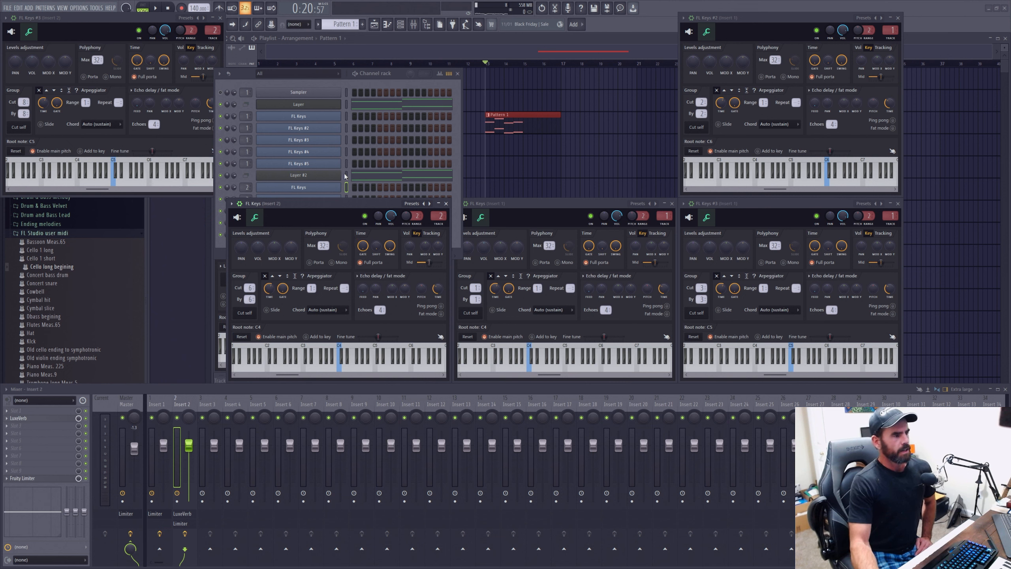
{"action": "left_click", "coordinate": [319, 190]}
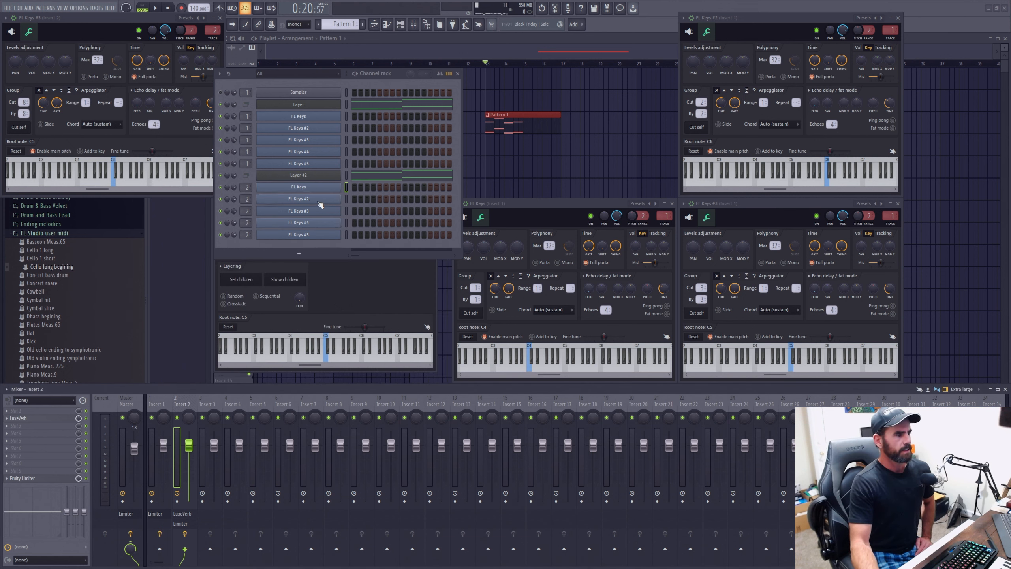
{"action": "left_click", "coordinate": [318, 202]}
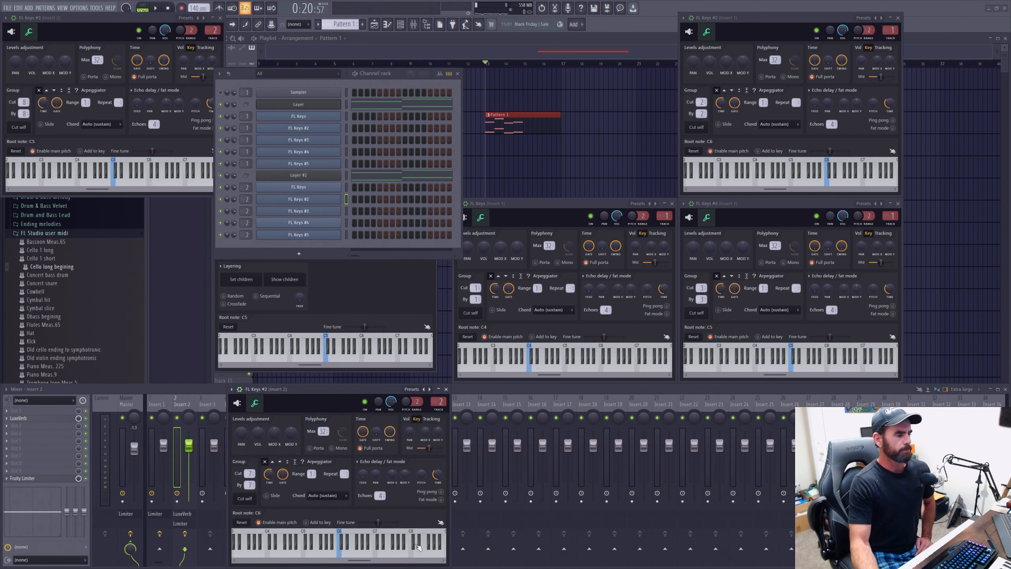
{"action": "left_click", "coordinate": [317, 202]}
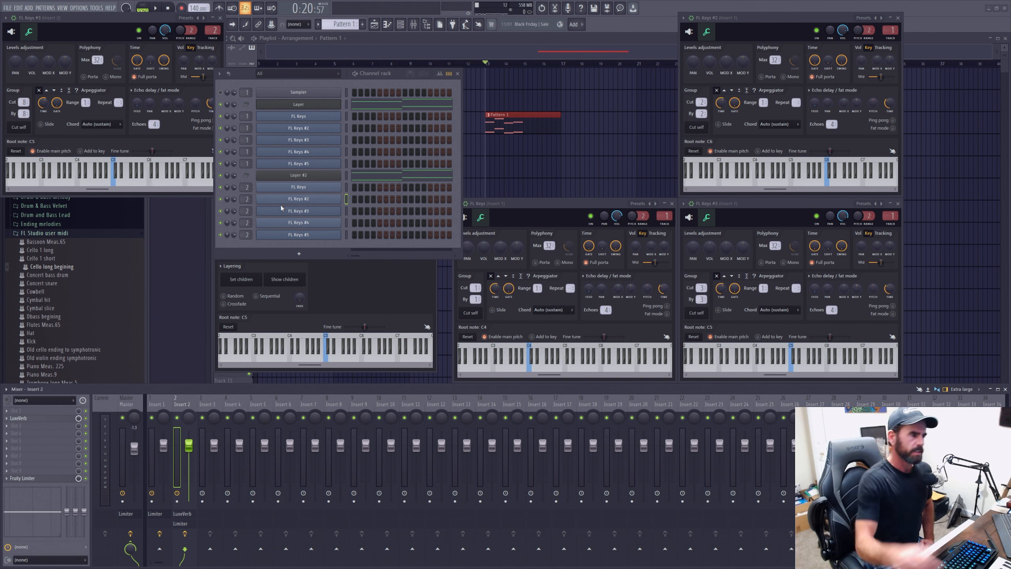
{"action": "right_click", "coordinate": [290, 200]}
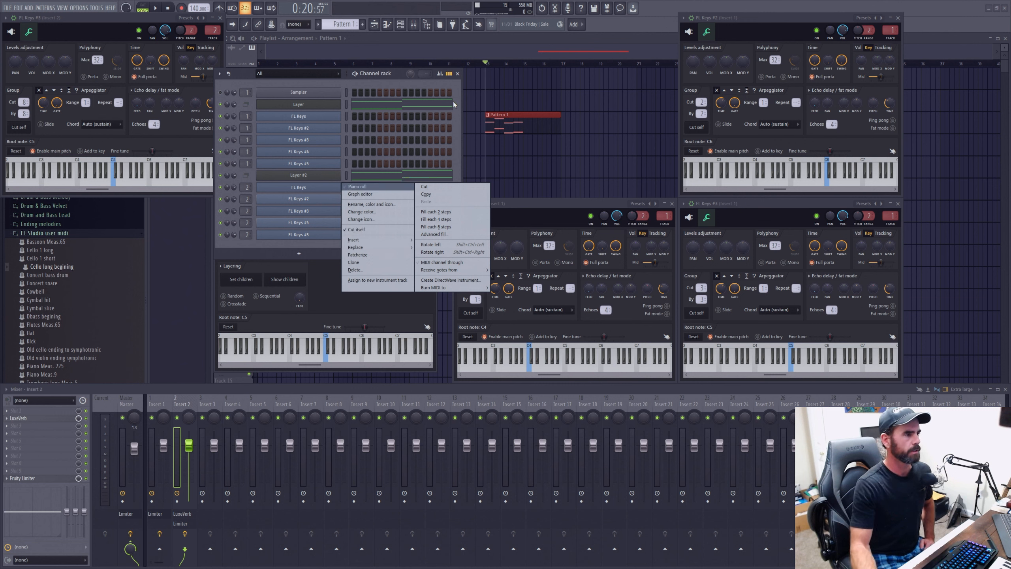
{"action": "left_click", "coordinate": [449, 45]}
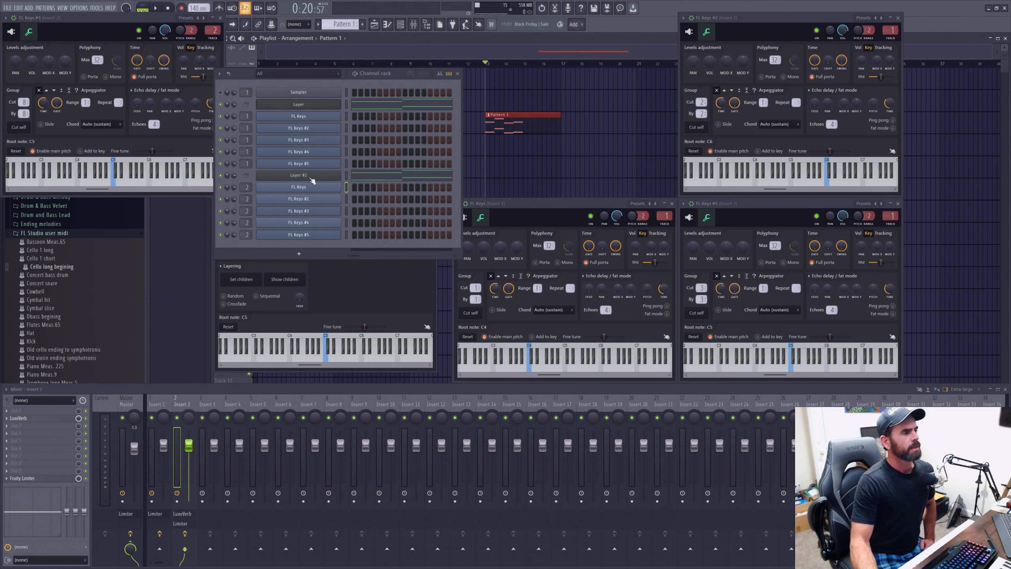
{"action": "left_click", "coordinate": [314, 257]}
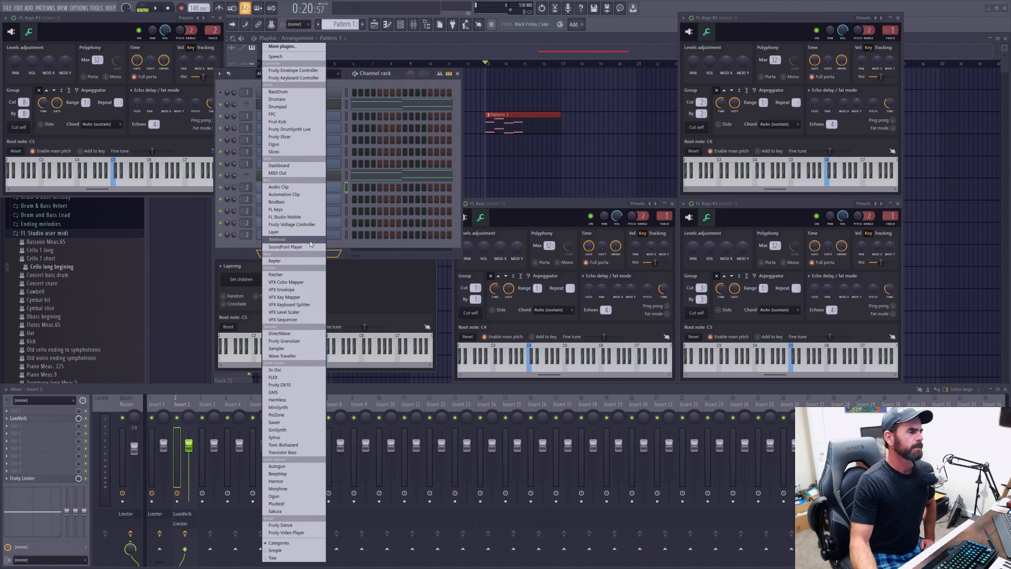
{"action": "left_click", "coordinate": [284, 231]}
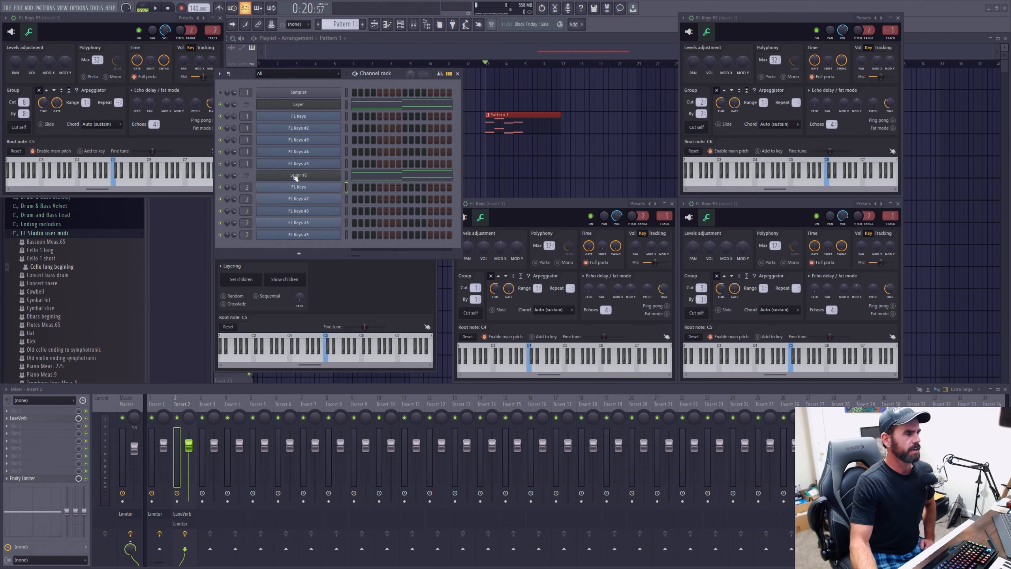
Try selecting several FL Keys channels in the channel rack, and moving the first layer's FL Keys #2 up one place and back down
{"action": "left_click", "coordinate": [300, 105]}
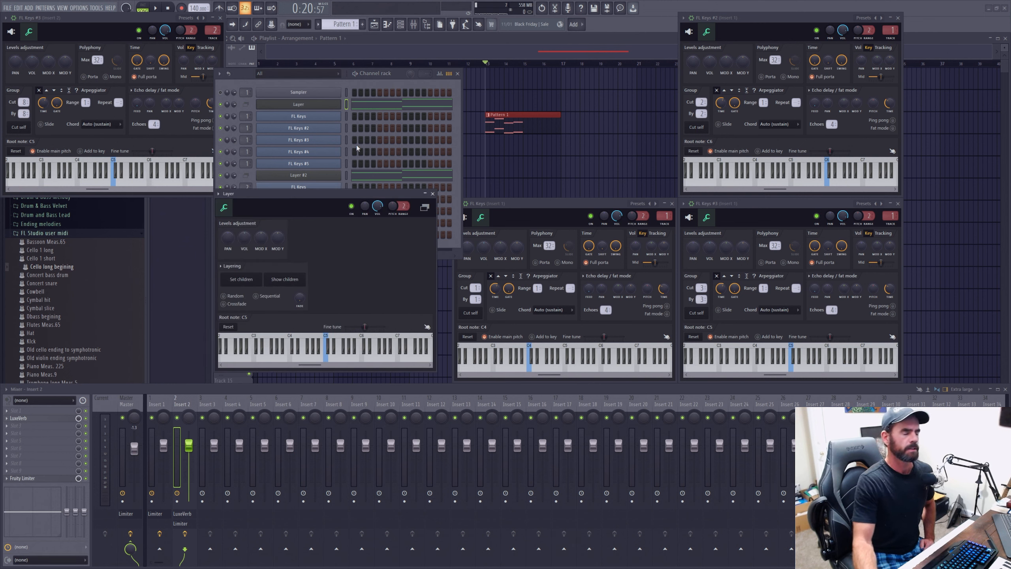
{"action": "left_click", "coordinate": [347, 116]}
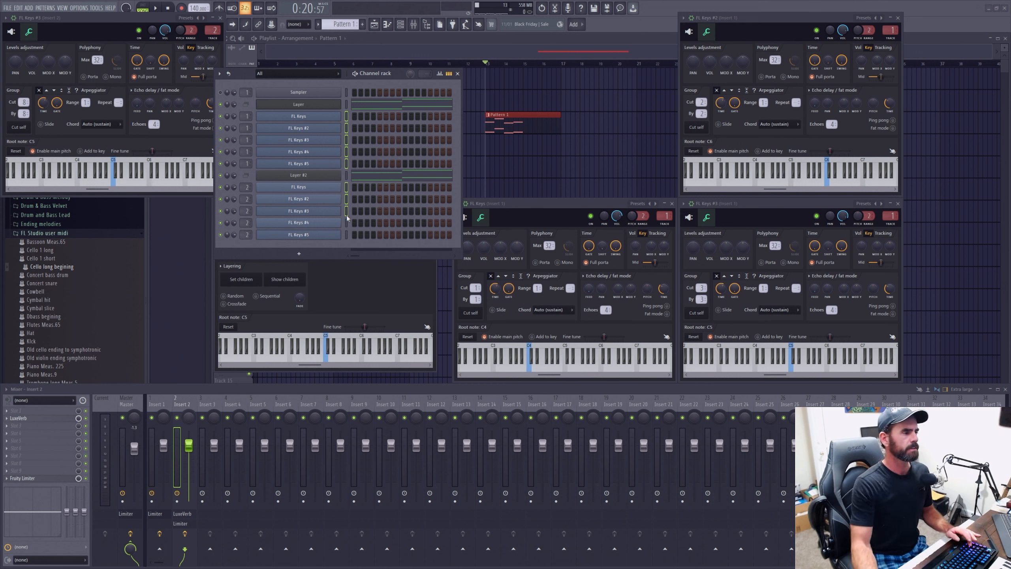
{"action": "mouse_move", "coordinate": [346, 213]}
{"action": "left_mouse_down"}
{"action": "mouse_move", "coordinate": [346, 138]}
{"action": "mouse_move", "coordinate": [348, 163]}
{"action": "left_mouse_up"}
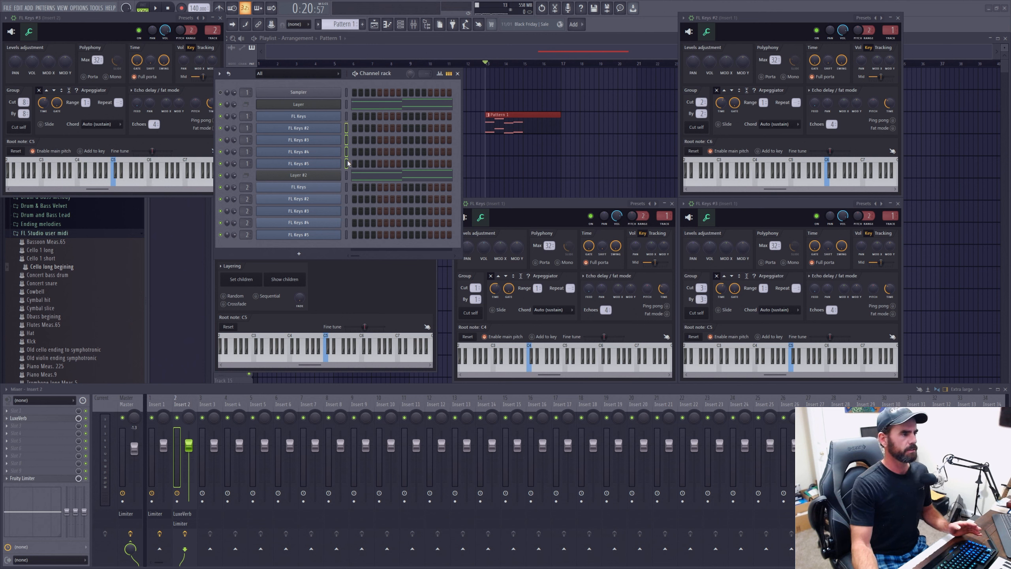
{"action": "left_click", "coordinate": [346, 131]}
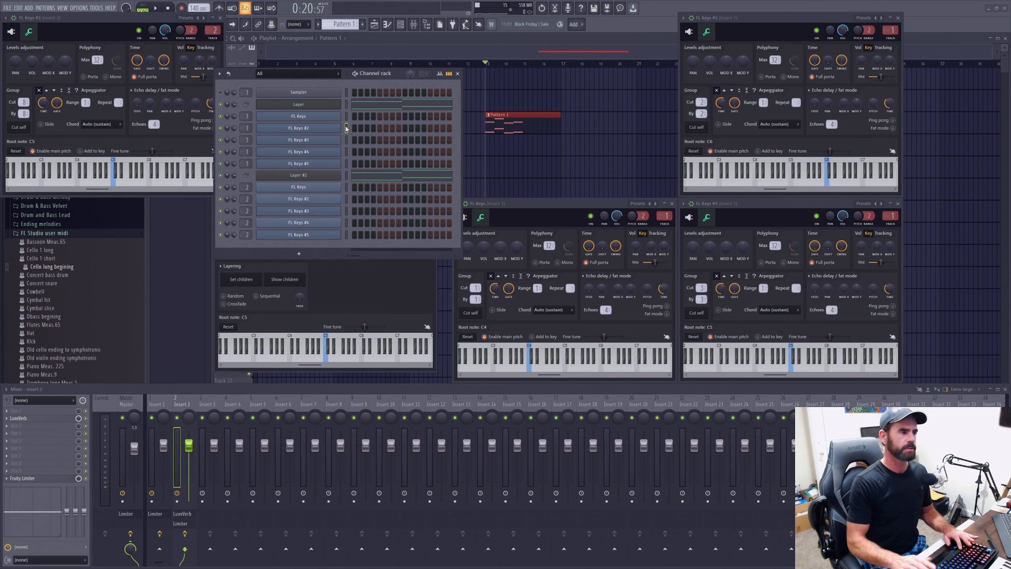
{"action": "key", "text": "alt+Up"}
{"action": "key", "text": "alt+Down"}
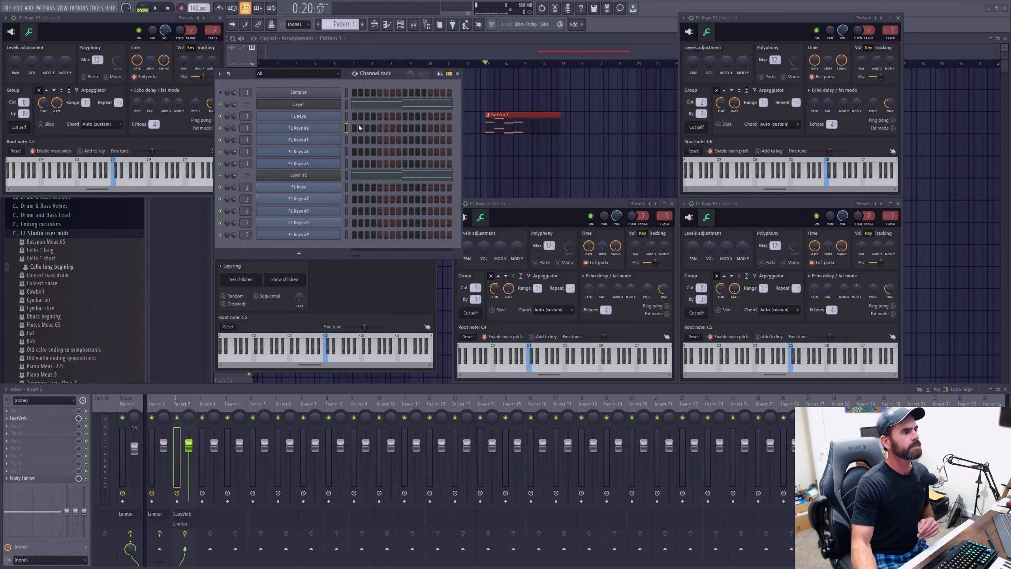
Compare the settings of both Layer channels and the root notes of the FL Keys instruments routed to mixer inserts 1 and 2
{"action": "left_click", "coordinate": [307, 105]}
{"action": "left_click", "coordinate": [306, 104]}
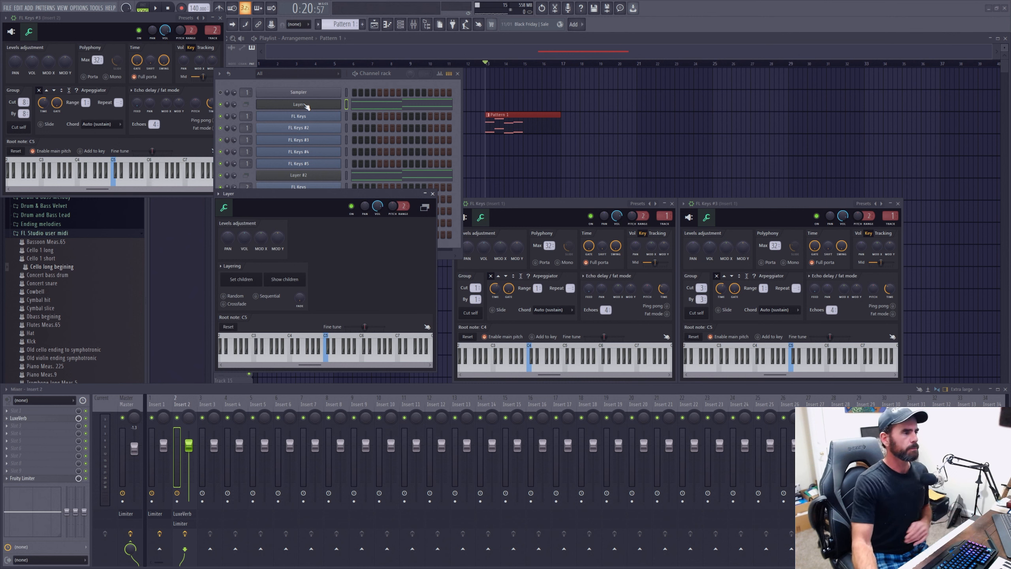
{"action": "right_click", "coordinate": [305, 105]}
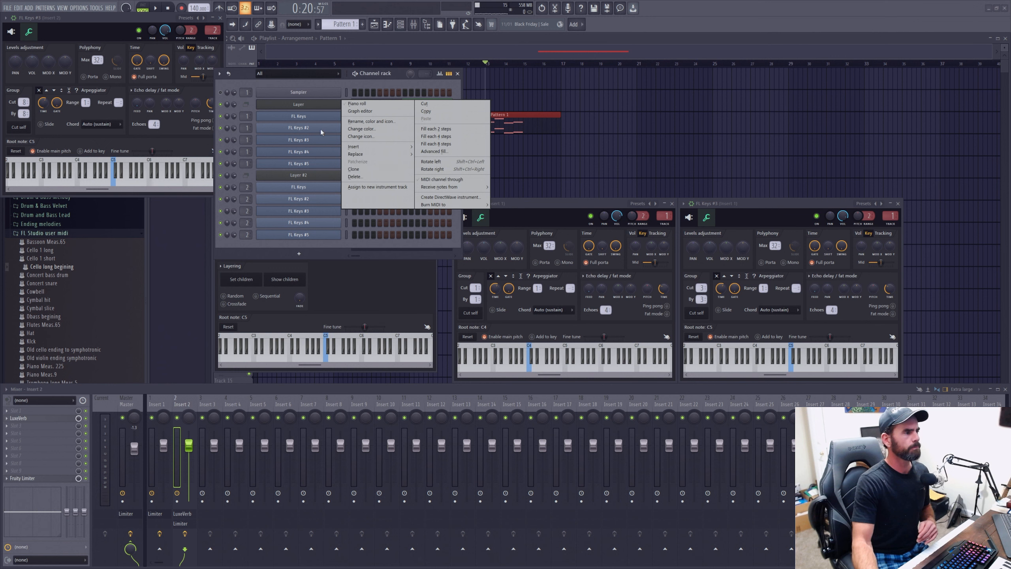
{"action": "left_click", "coordinate": [303, 82]}
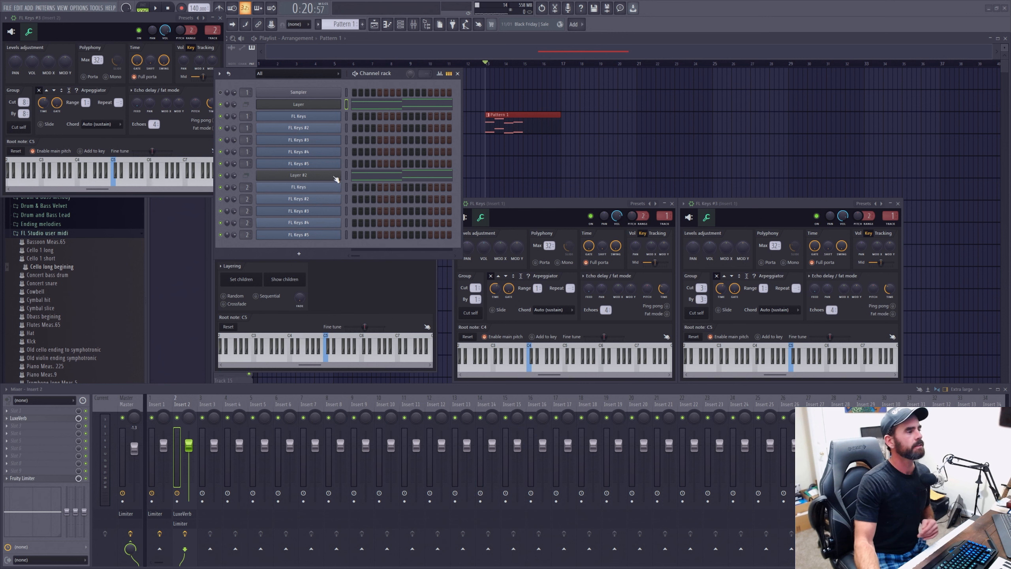
{"action": "left_click", "coordinate": [315, 188]}
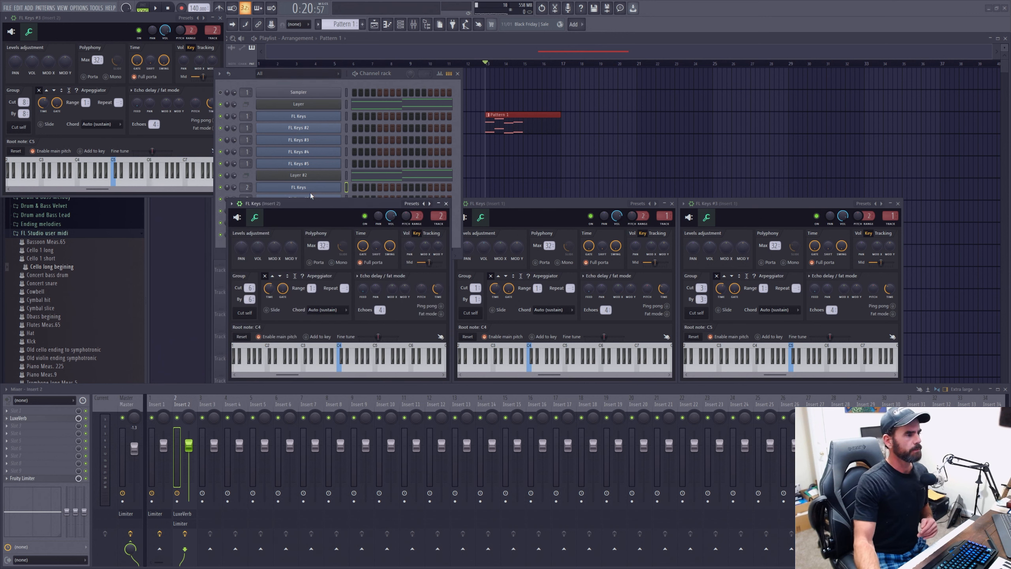
{"action": "left_click", "coordinate": [446, 203]}
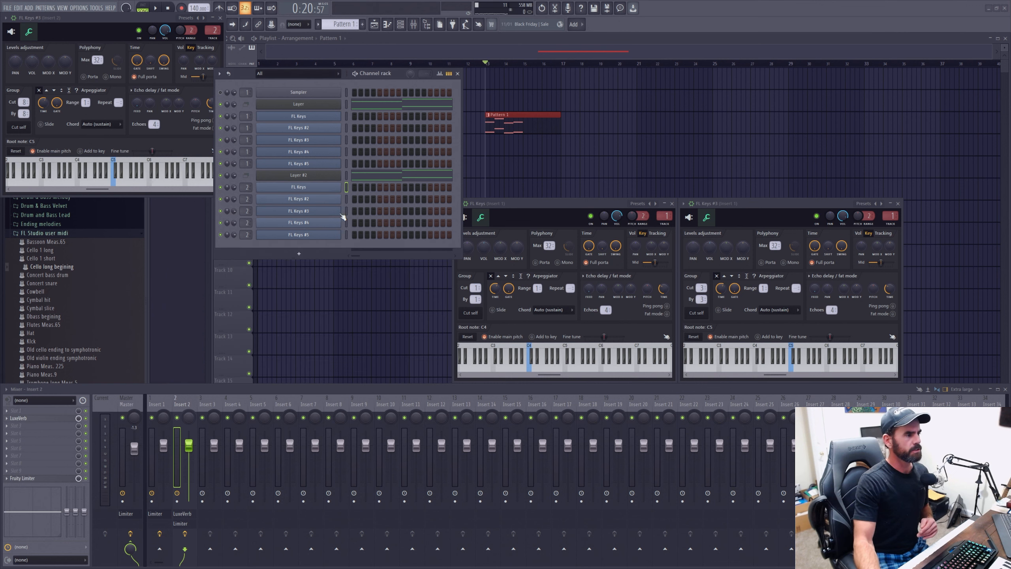
{"action": "left_click", "coordinate": [314, 199]}
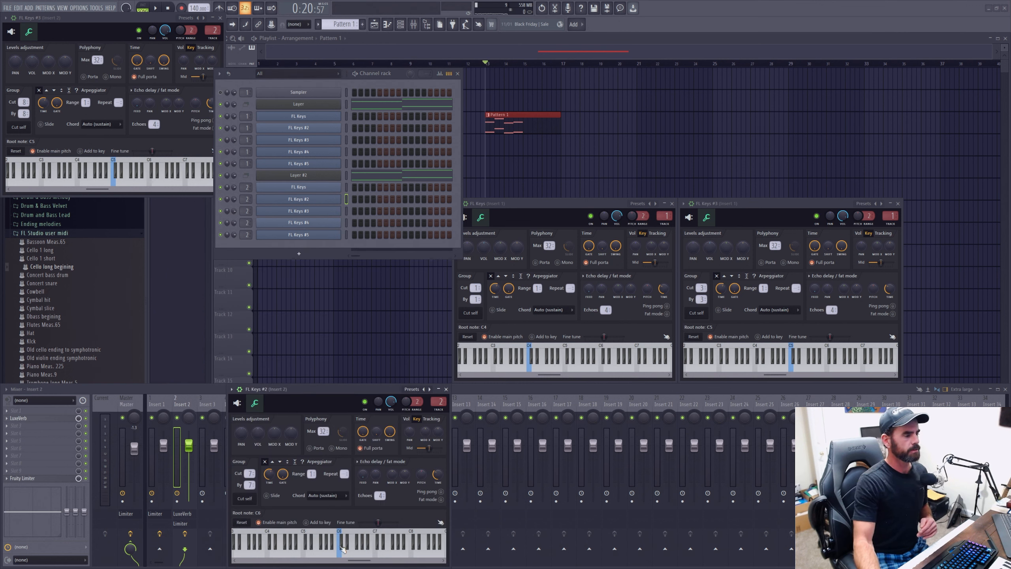
{"action": "left_click", "coordinate": [304, 212]}
{"action": "left_click", "coordinate": [306, 214]}
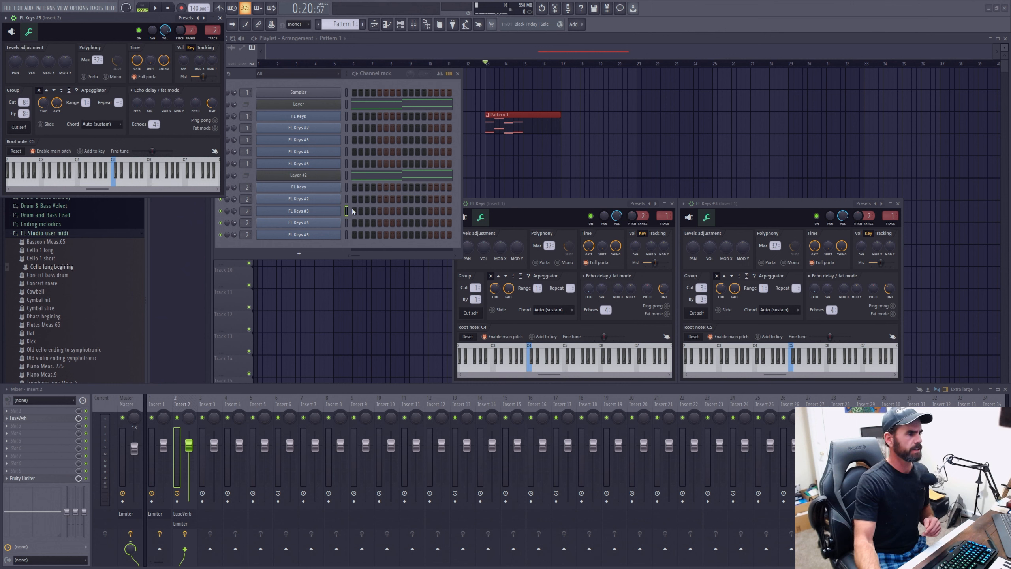
{"action": "left_click", "coordinate": [346, 175]}
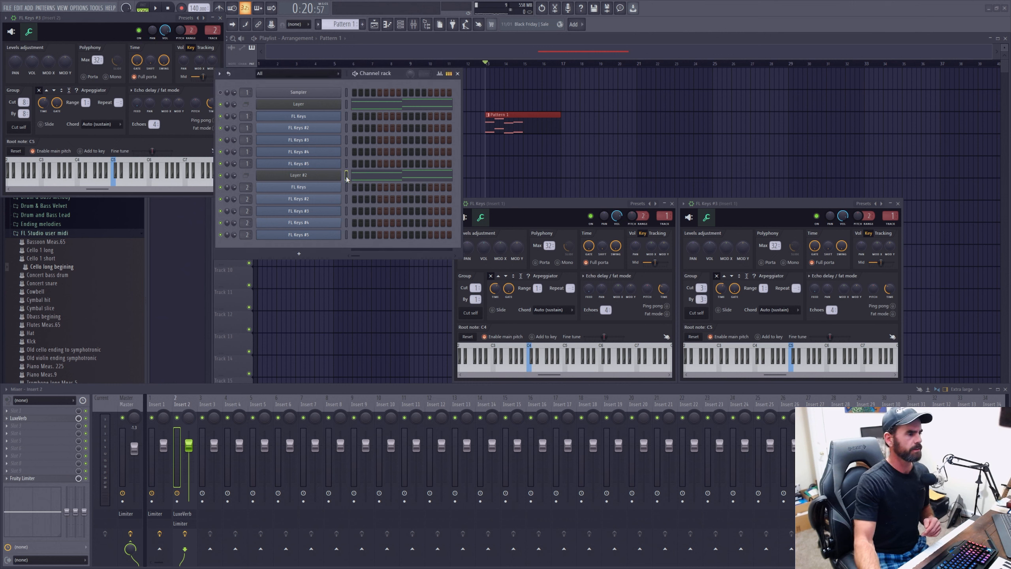
{"action": "left_click", "coordinate": [326, 142]}
{"action": "left_click", "coordinate": [327, 143]}
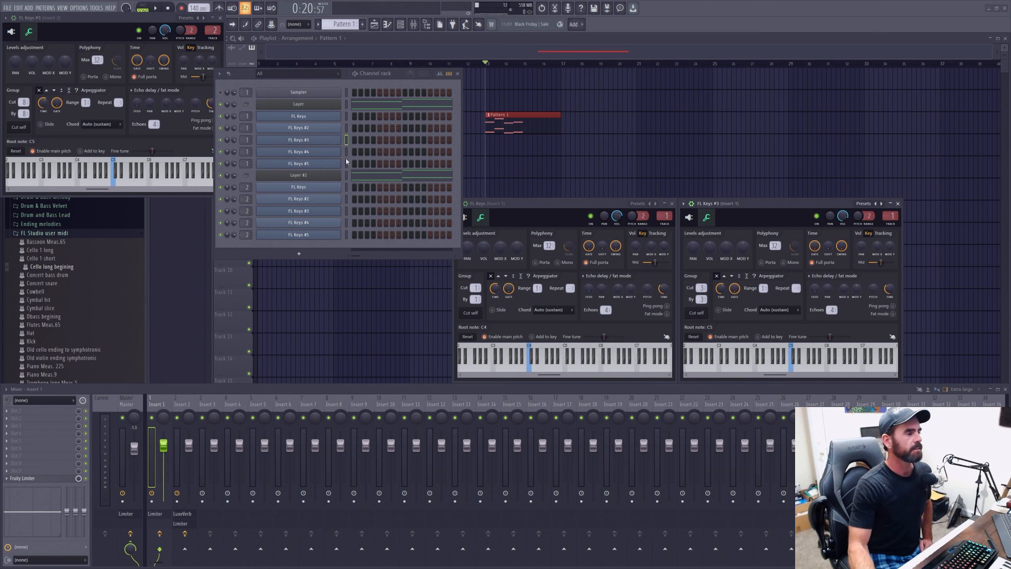
{"action": "left_click", "coordinate": [325, 179]}
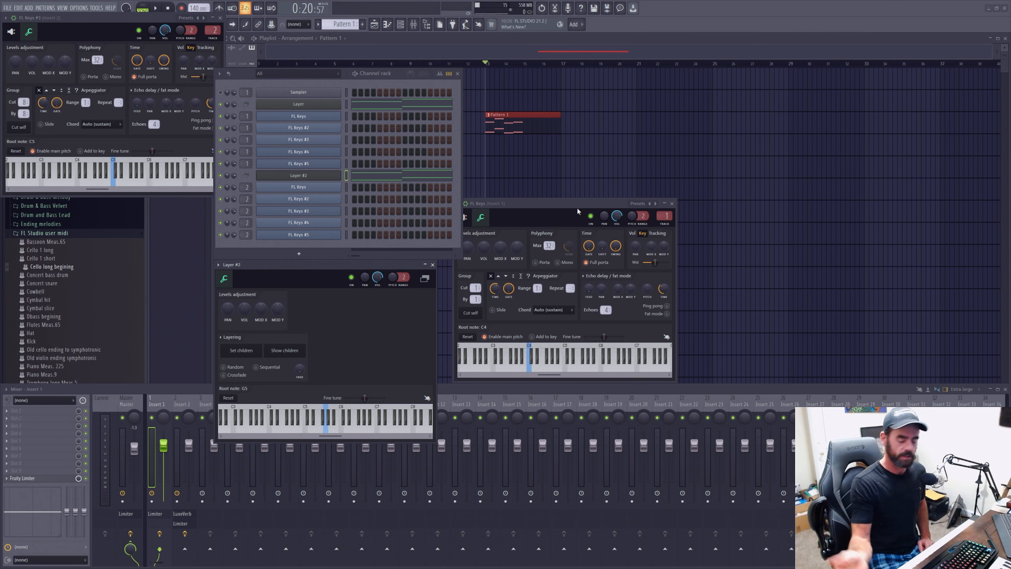
Add a new Layer channel and set the existing Layer and Layer #2 channels as its children
{"action": "left_click", "coordinate": [302, 253]}
{"action": "left_click", "coordinate": [298, 234]}
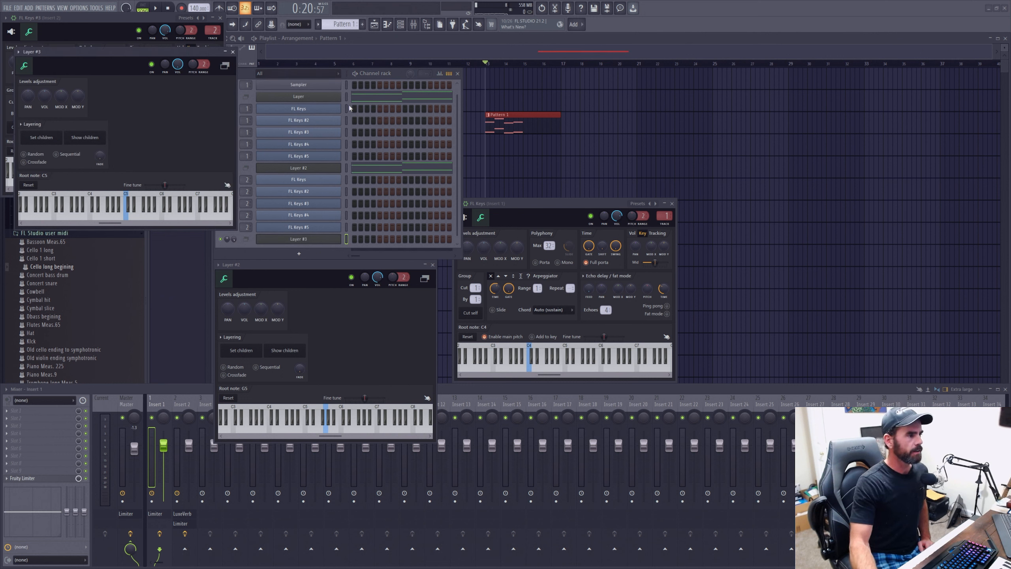
{"action": "left_click", "coordinate": [346, 97]}
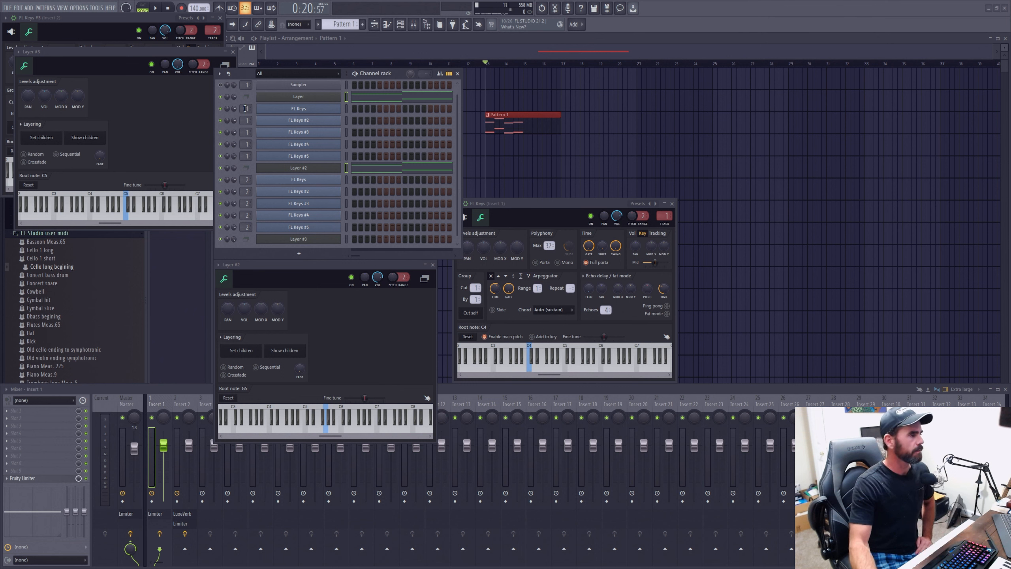
{"action": "left_click", "coordinate": [43, 139]}
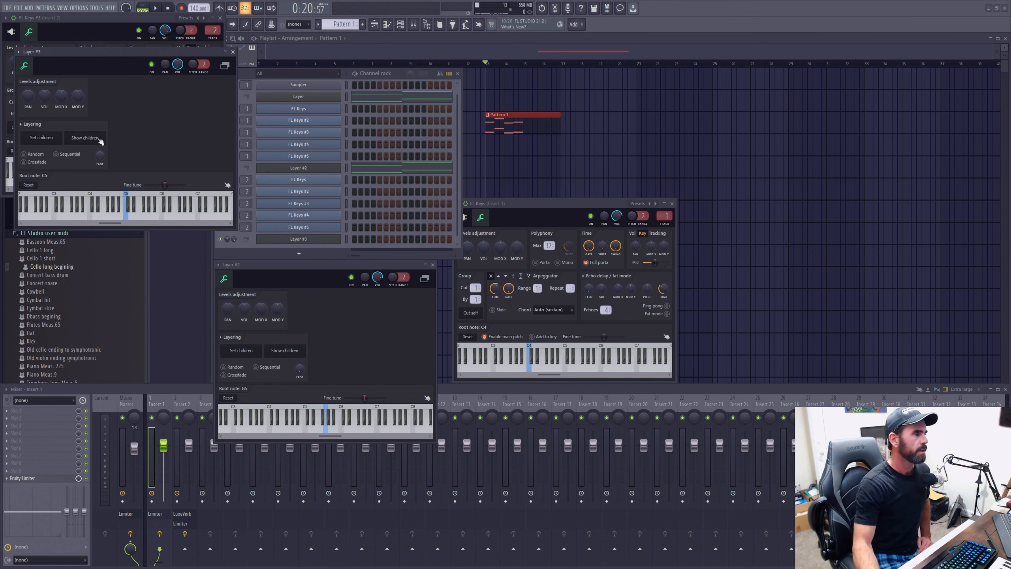
{"action": "left_click", "coordinate": [233, 52]}
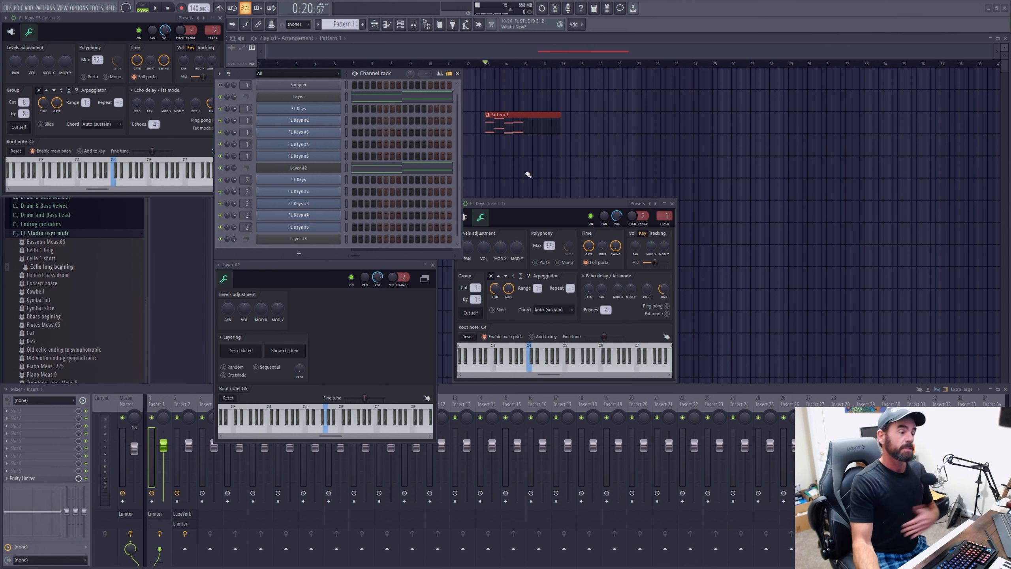
Open the Pattern 1 clip in the piano roll and show the notes of Layer #2
{"action": "double_click", "coordinate": [539, 115]}
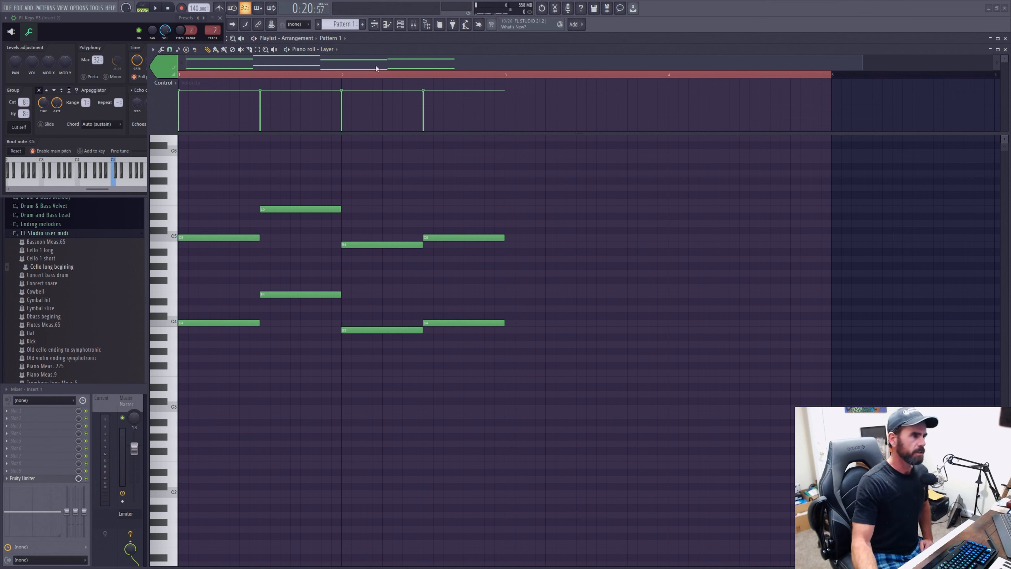
{"action": "left_click", "coordinate": [335, 49]}
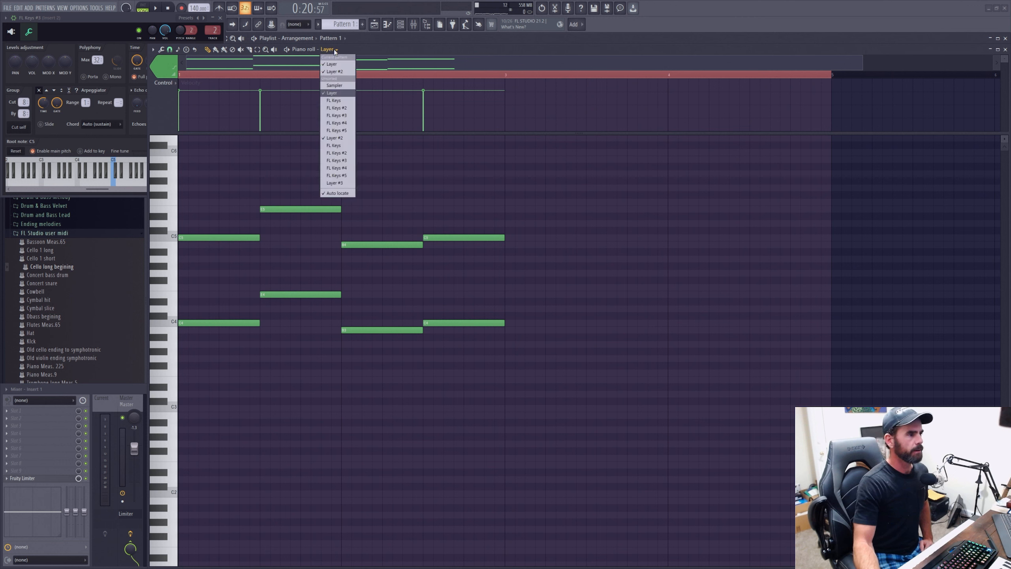
{"action": "left_click", "coordinate": [341, 138]}
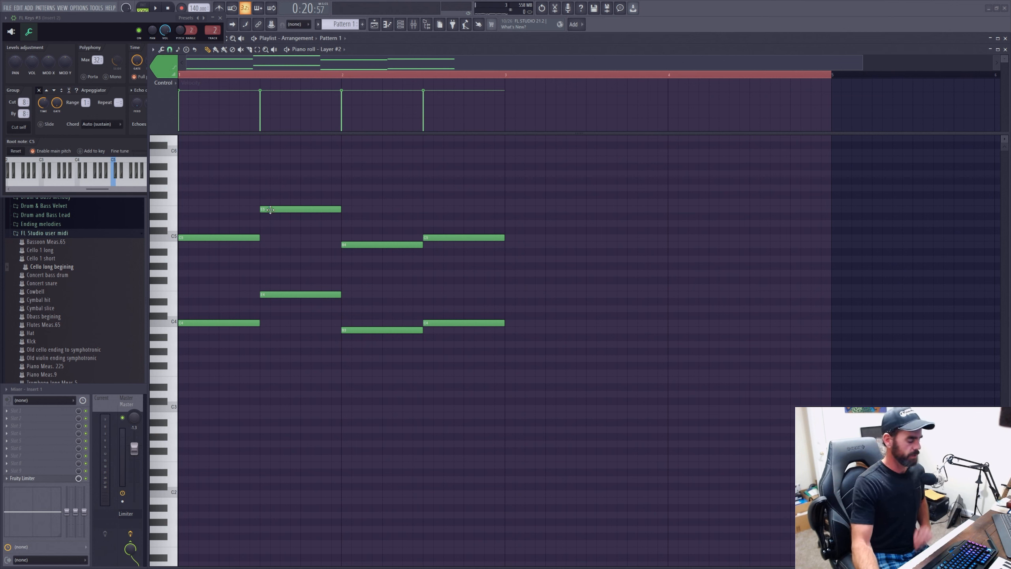
Transpose all of Layer #2's notes up one octave in the piano roll
{"action": "left_click", "coordinate": [214, 195]}
{"action": "left_click_drag", "start_coordinate": [376, 305], "coordinate": [344, 199]}
{"action": "right_click", "coordinate": [334, 197]}
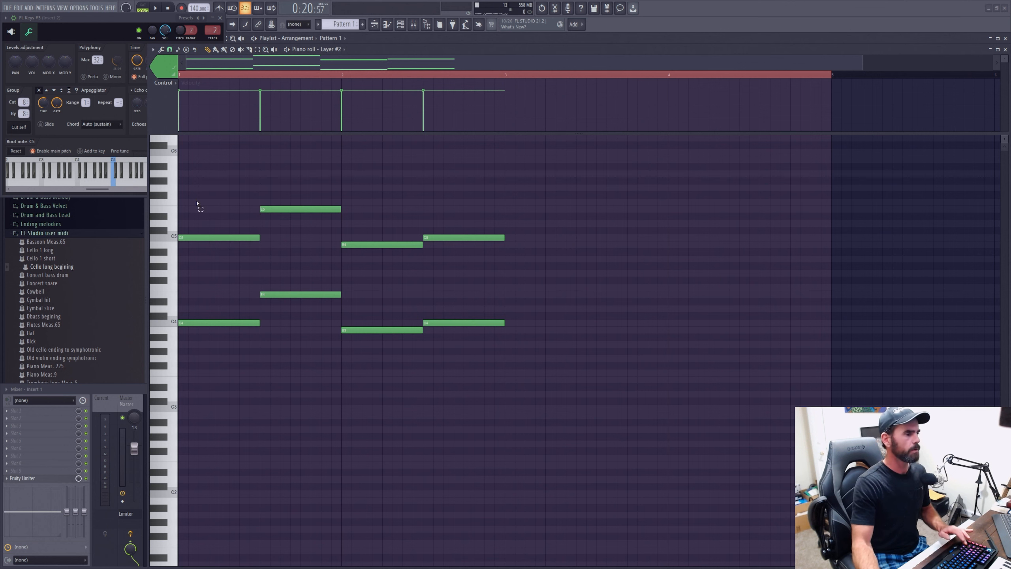
{"action": "key", "text": "ctrl+a"}
{"action": "key", "text": "ctrl+Up"}
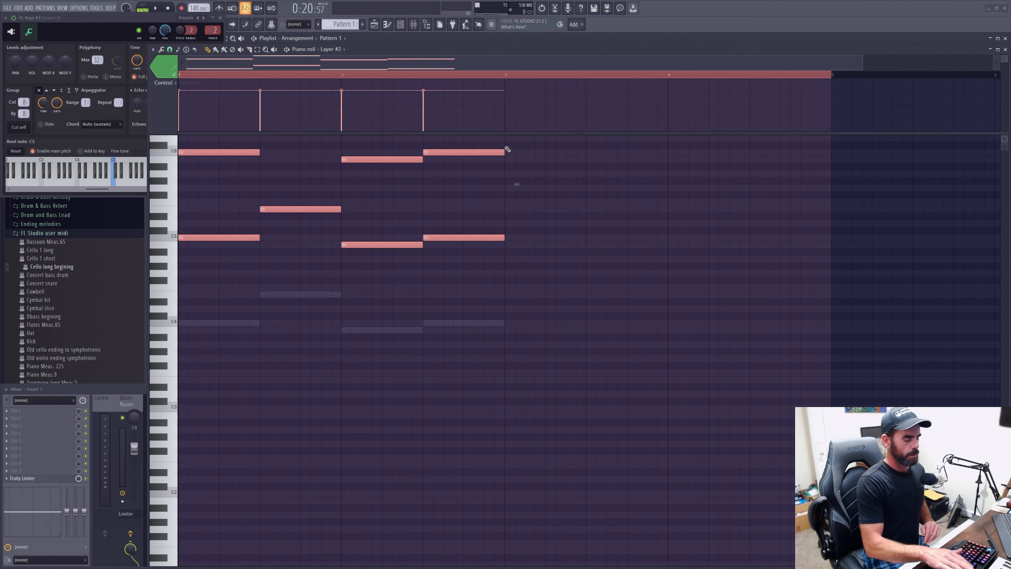
Close the piano roll and open the settings of FL Keys #2, #3, #4 and #5 belonging to the first Layer
{"action": "key", "text": "F7"}
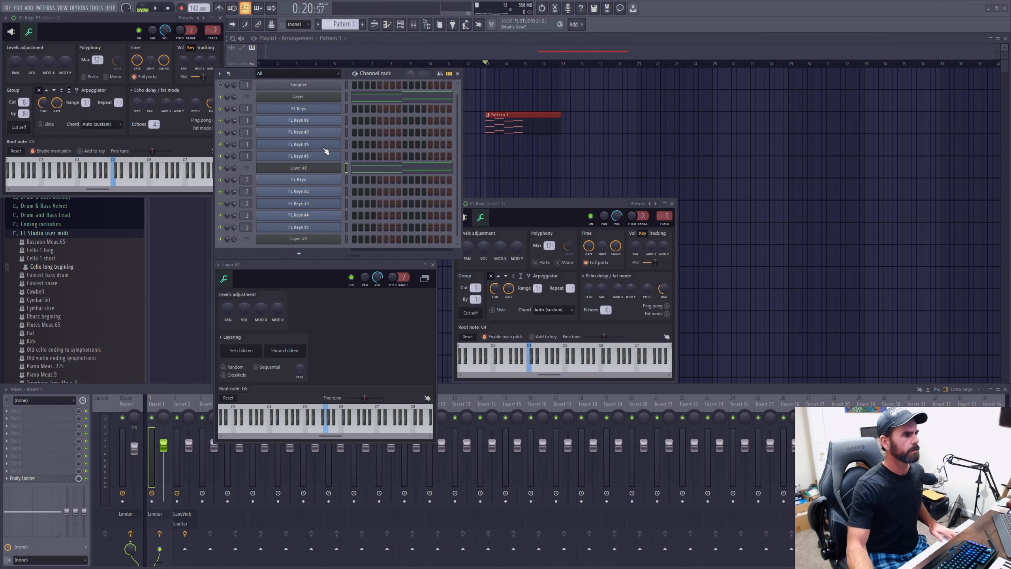
{"action": "left_click", "coordinate": [346, 97]}
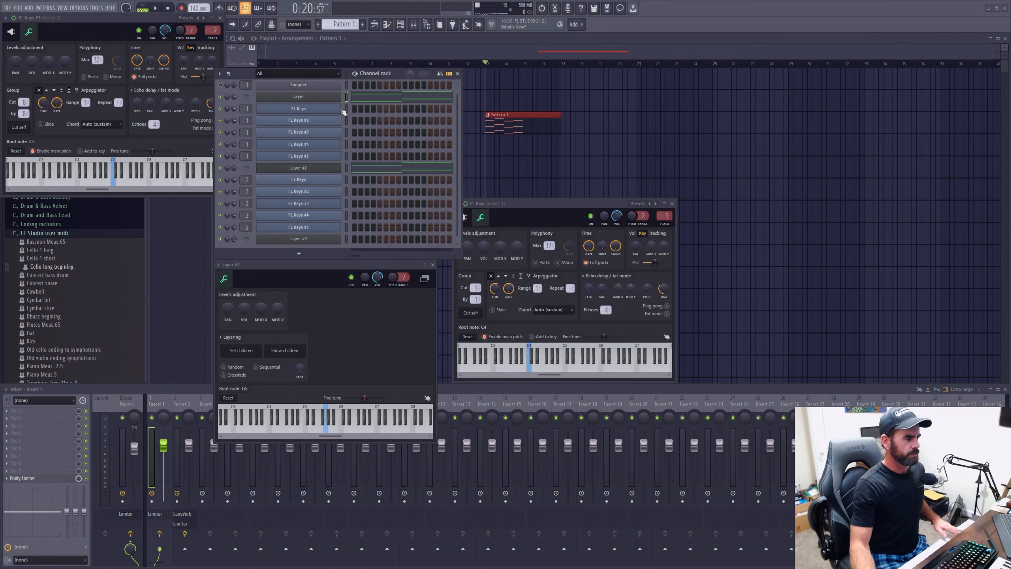
{"action": "left_click", "coordinate": [346, 85]}
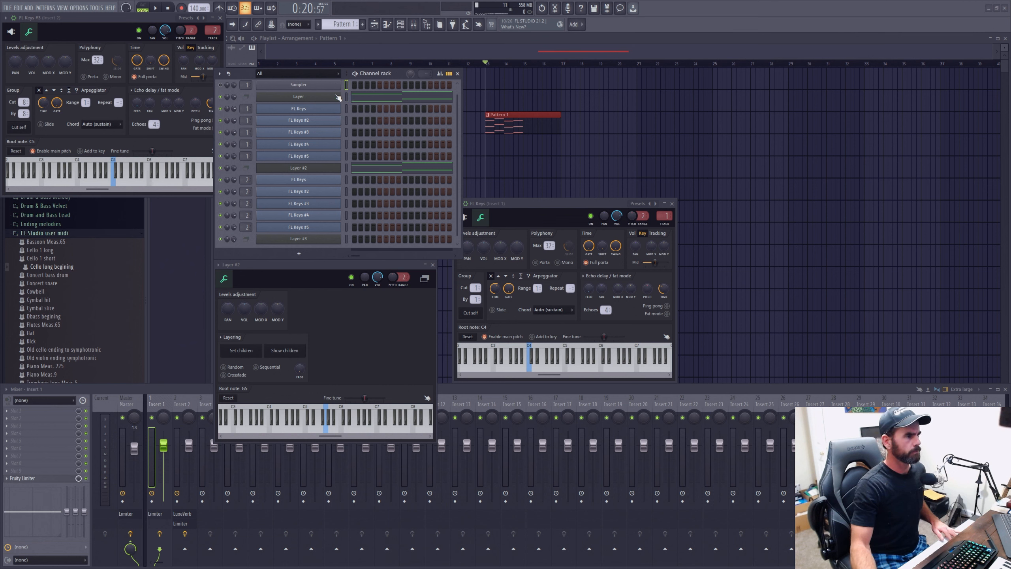
{"action": "left_click", "coordinate": [326, 121]}
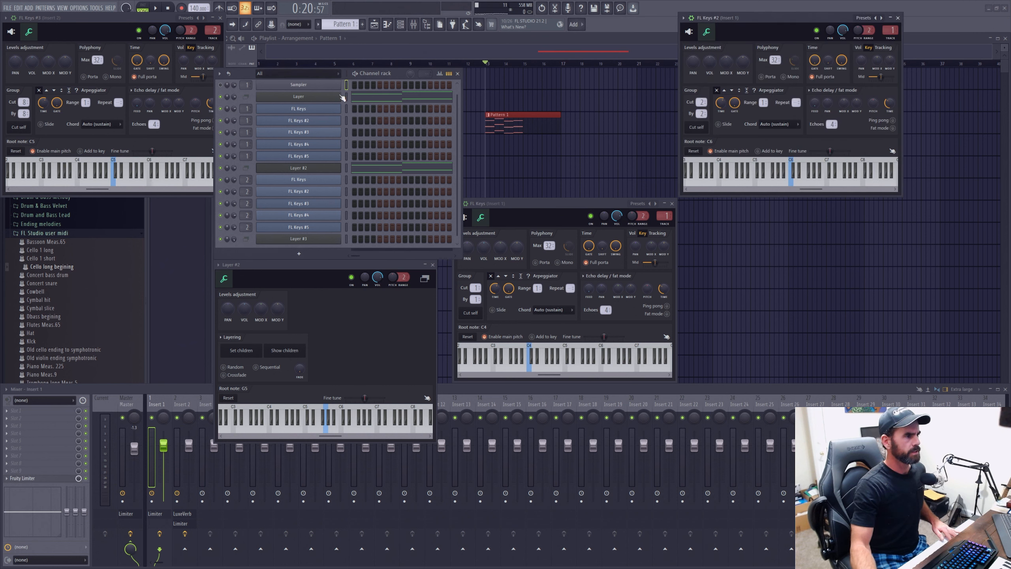
{"action": "left_click", "coordinate": [316, 133]}
{"action": "left_click", "coordinate": [346, 85]}
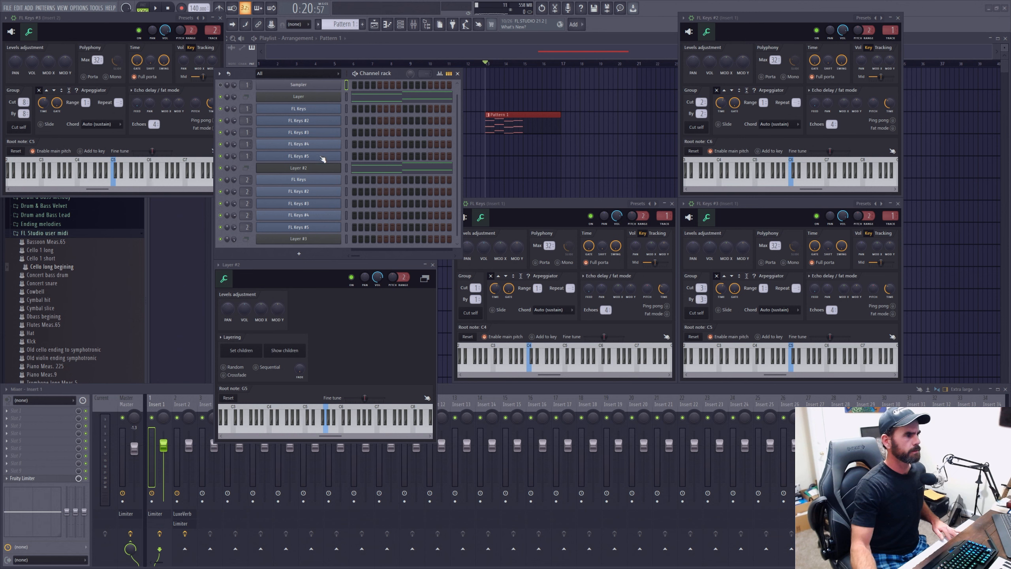
{"action": "left_click", "coordinate": [325, 145]}
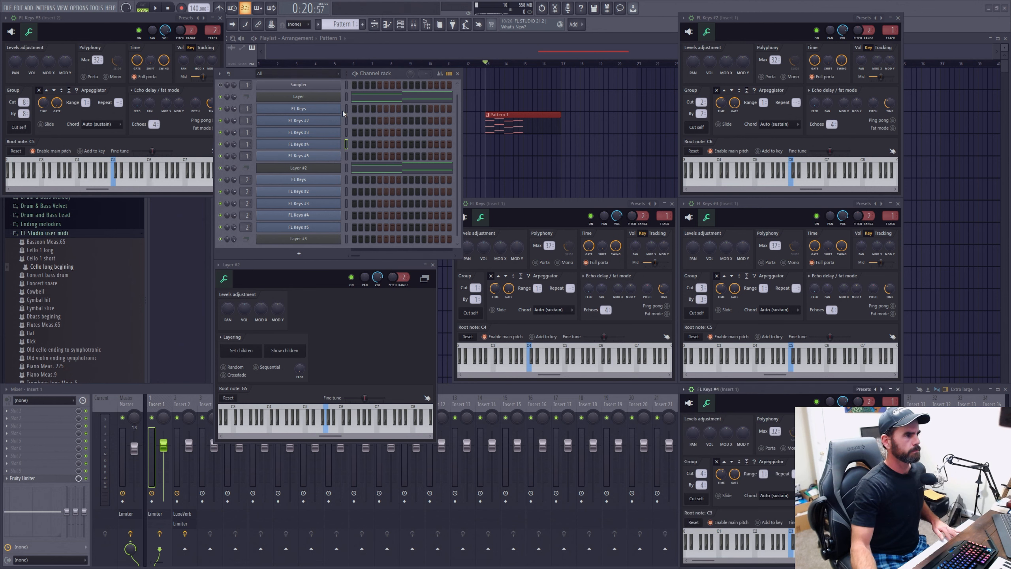
{"action": "left_click", "coordinate": [321, 156]}
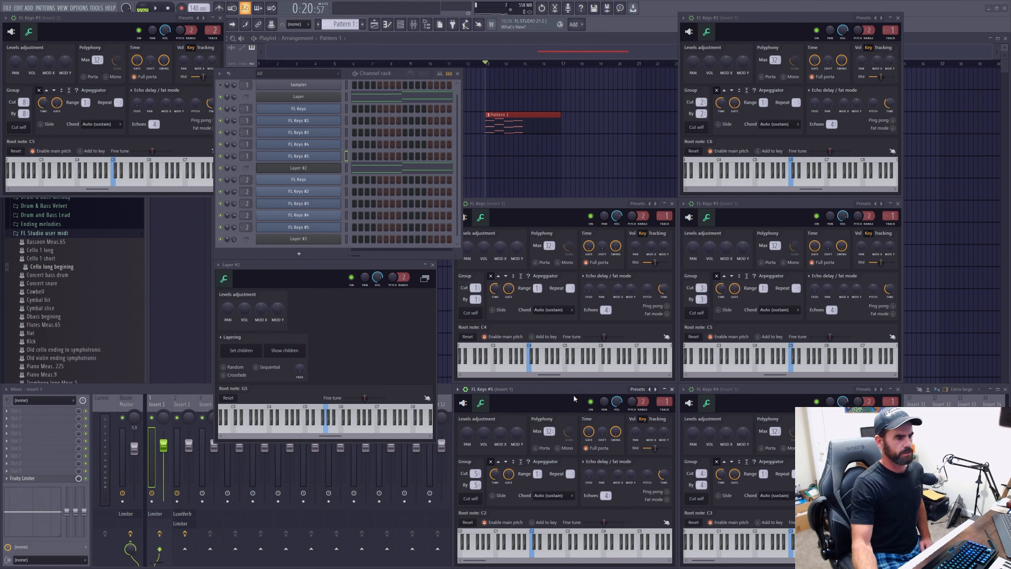
Audition insert 1's FL Keys #5 in solo with Layer #2 and Layer selected, and turn its solo off
{"action": "right_click", "coordinate": [592, 402]}
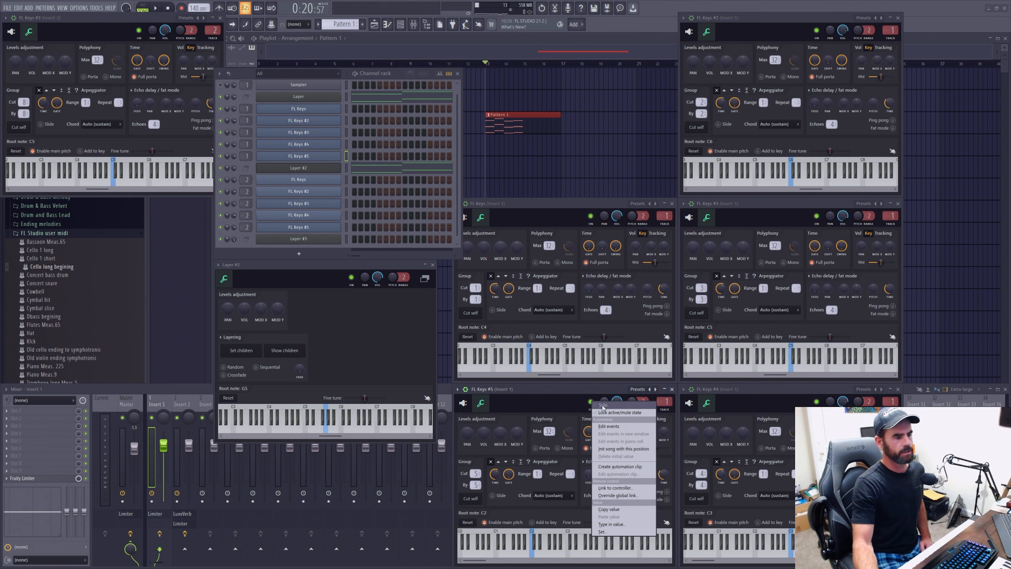
{"action": "left_click", "coordinate": [602, 406]}
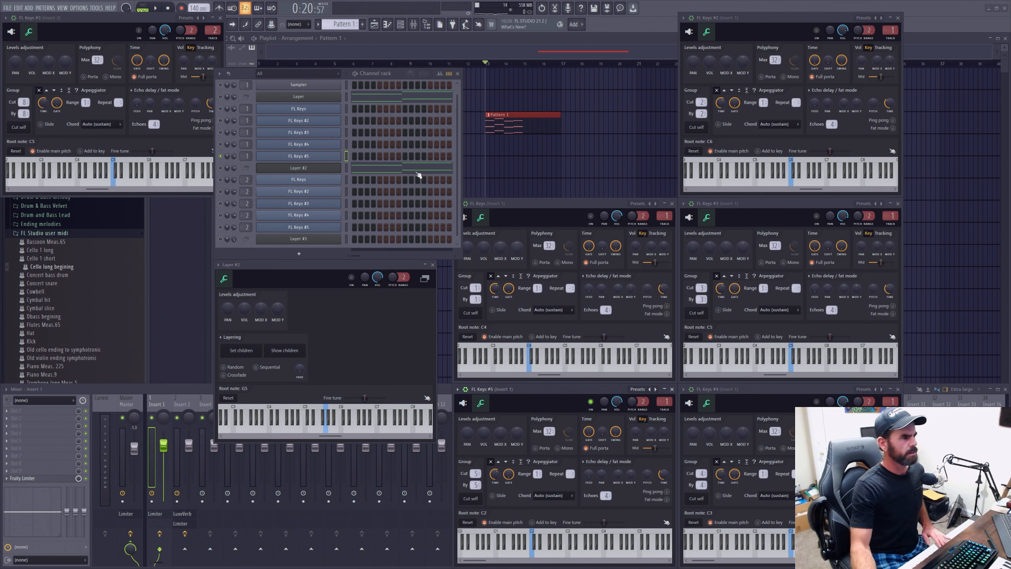
{"action": "left_click", "coordinate": [347, 169]}
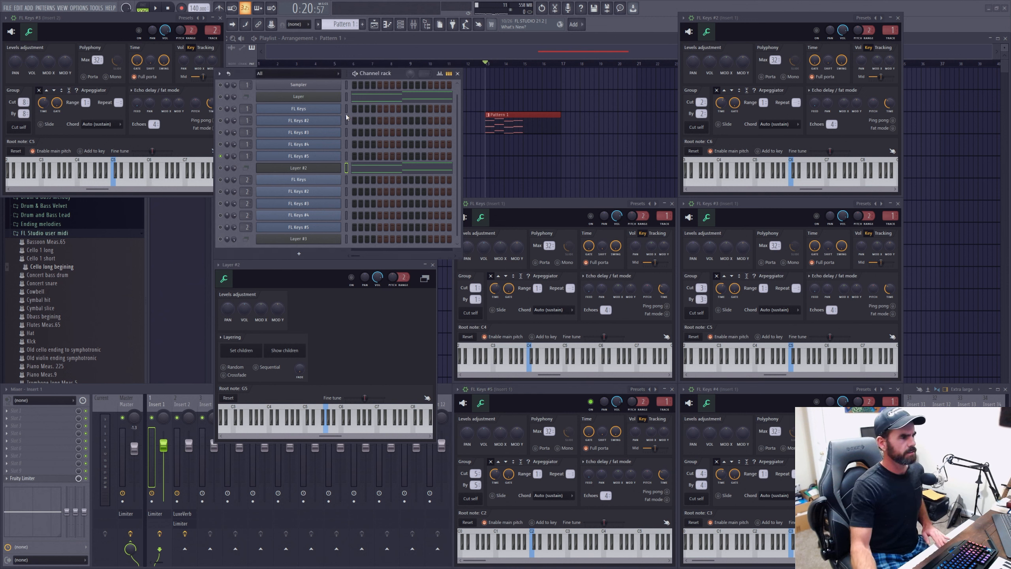
{"action": "left_click", "coordinate": [346, 98]}
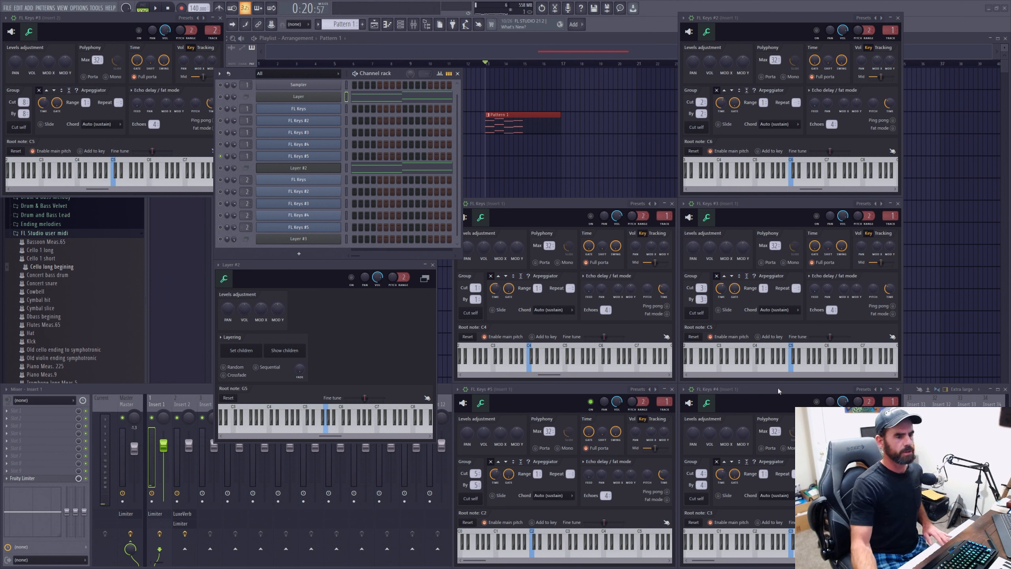
{"action": "right_click", "coordinate": [593, 405]}
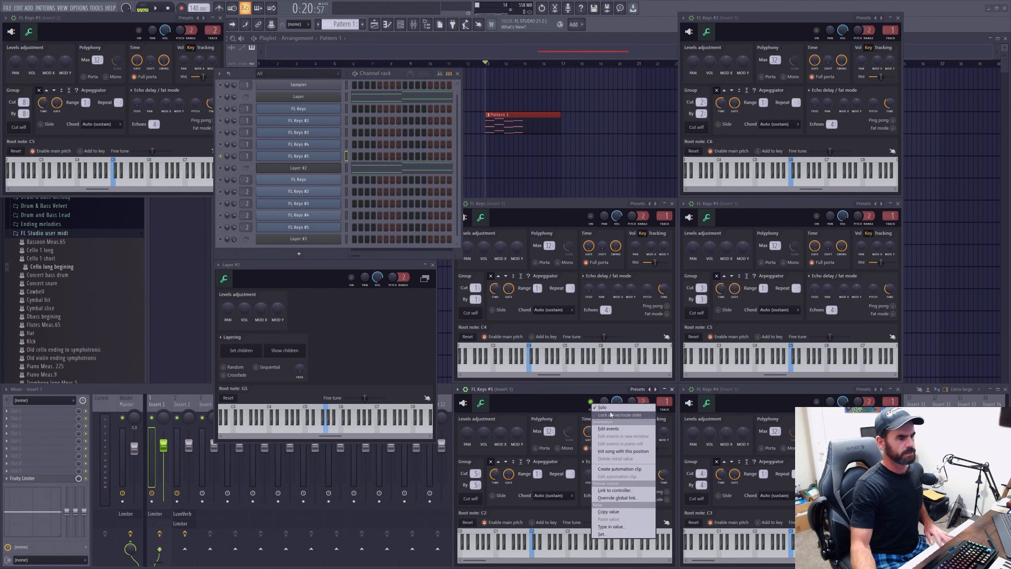
{"action": "left_click", "coordinate": [629, 407]}
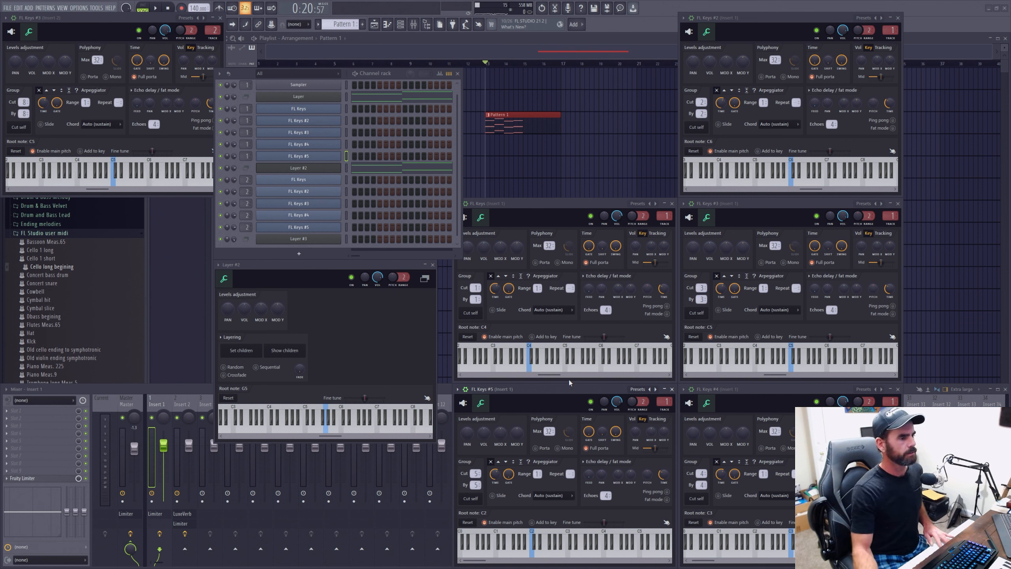
Toggle solo on and off for insert 1's FL Keys #5 to compare it with all channels playing
{"action": "right_click", "coordinate": [593, 402]}
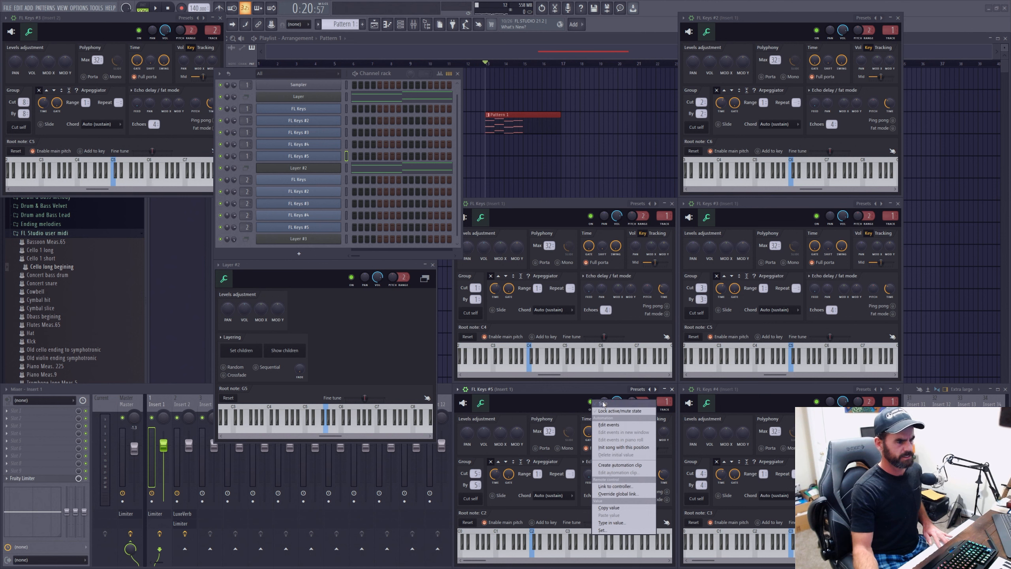
{"action": "left_click", "coordinate": [602, 405]}
{"action": "right_click", "coordinate": [596, 403]}
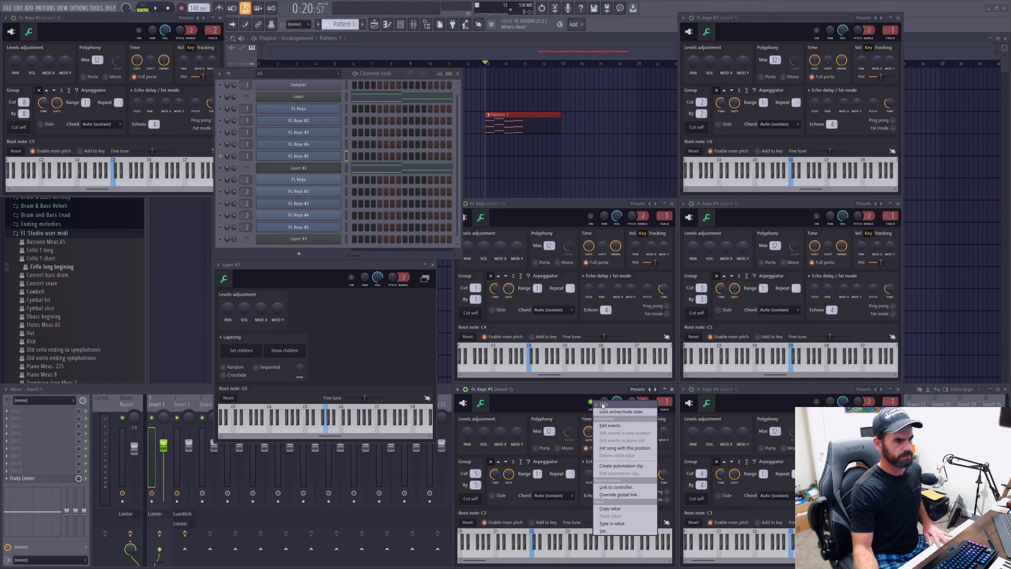
{"action": "left_click", "coordinate": [604, 405]}
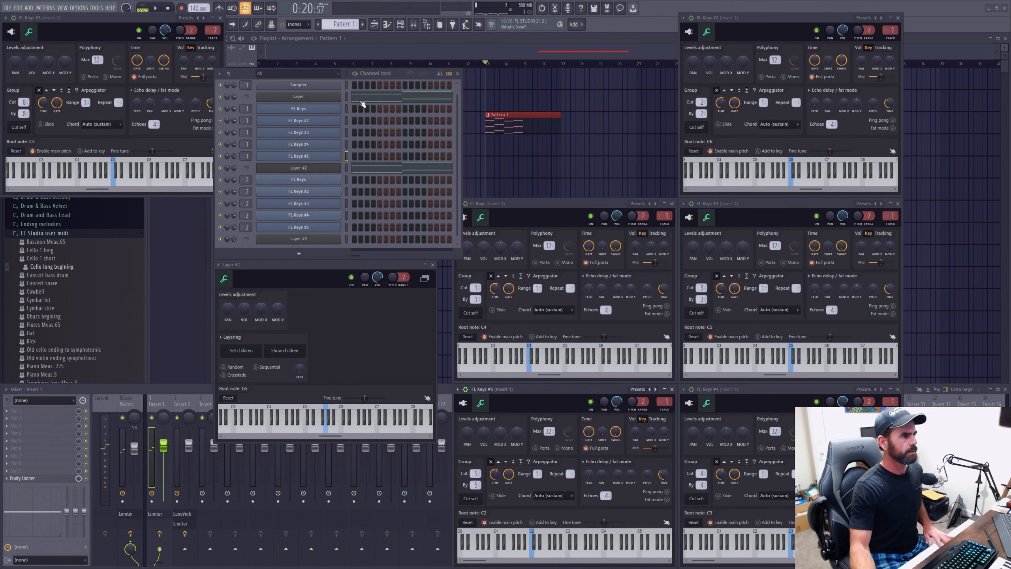
Select the first Layer and solo FL Keys #5, followed by enabling and soloing FL Keys #4 in its place
{"action": "left_click", "coordinate": [346, 99]}
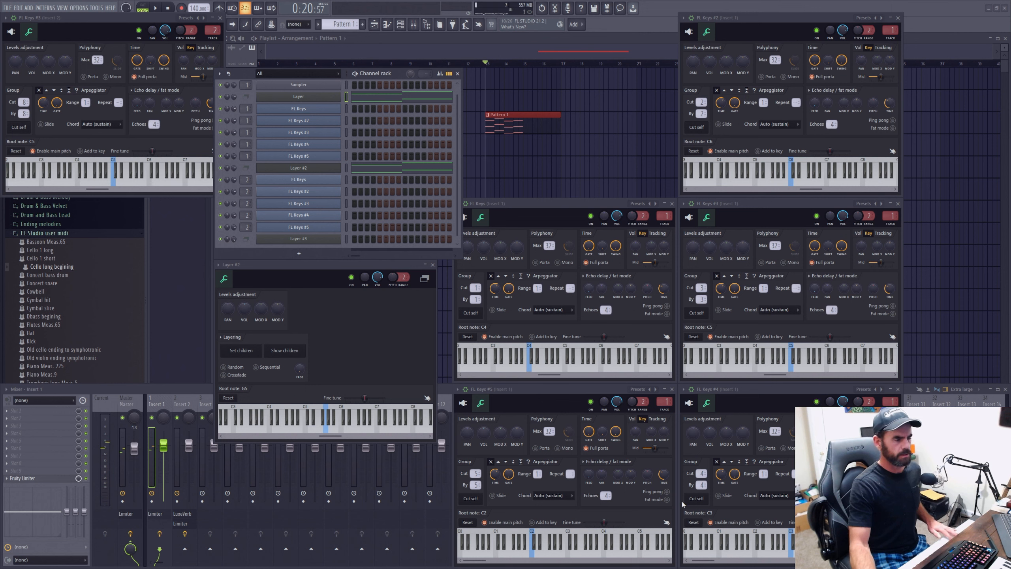
{"action": "right_click", "coordinate": [593, 405]}
{"action": "left_click", "coordinate": [612, 409]}
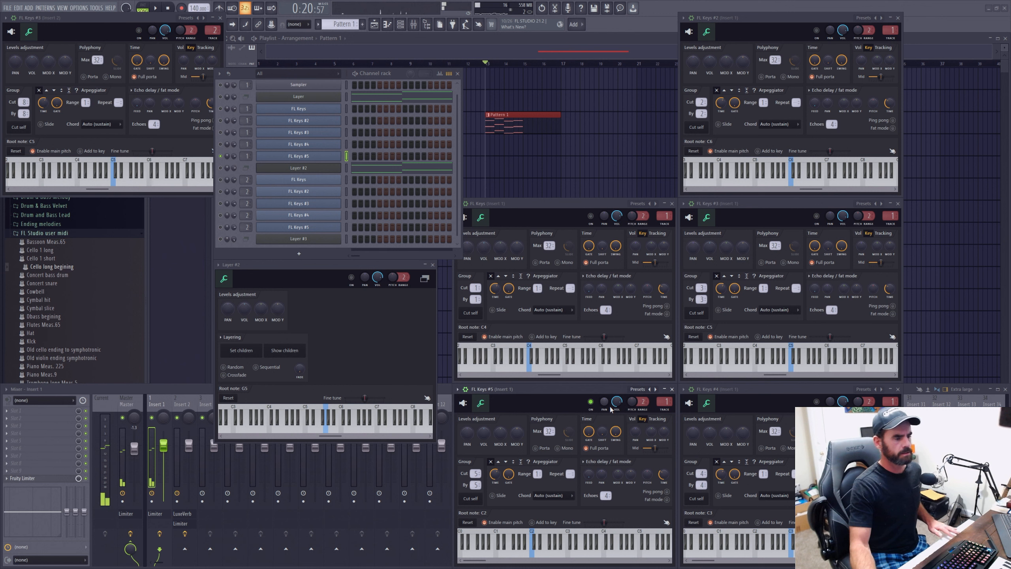
{"action": "left_click", "coordinate": [816, 401]}
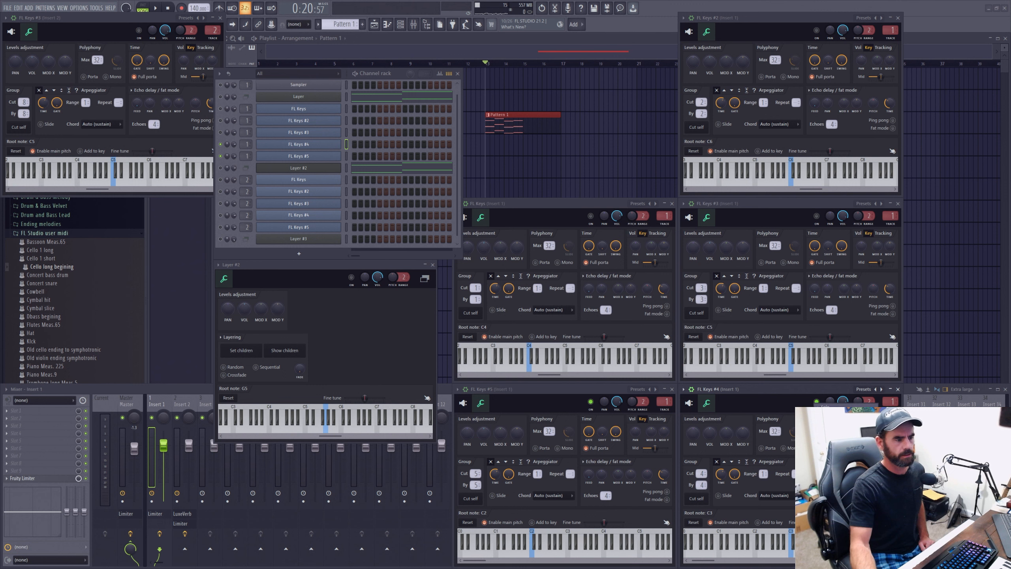
{"action": "right_click", "coordinate": [815, 402]}
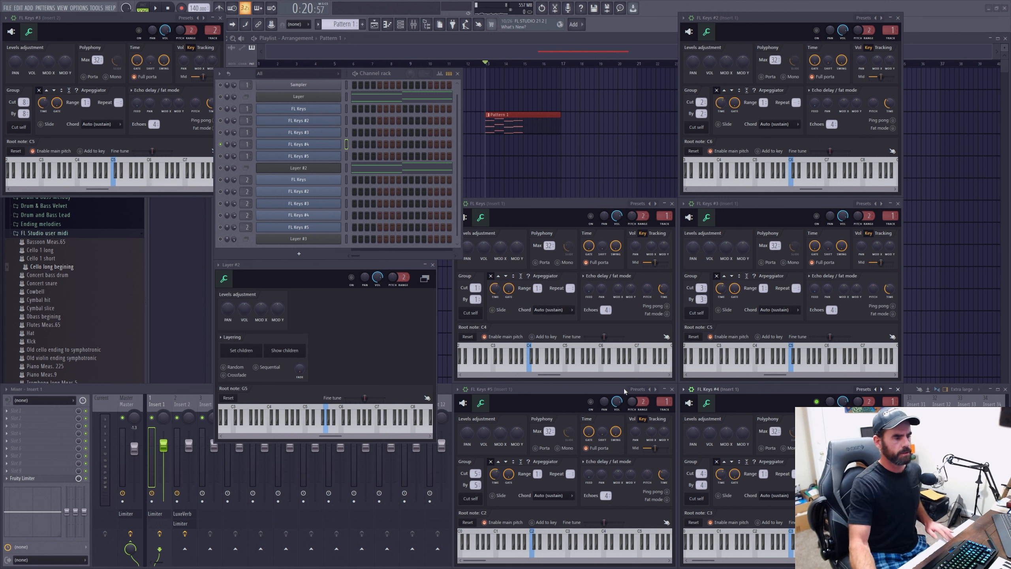
Enable FL Keys #5 alongside the soloed FL Keys #4 and select the first Layer to audition both together
{"action": "left_click", "coordinate": [346, 155]}
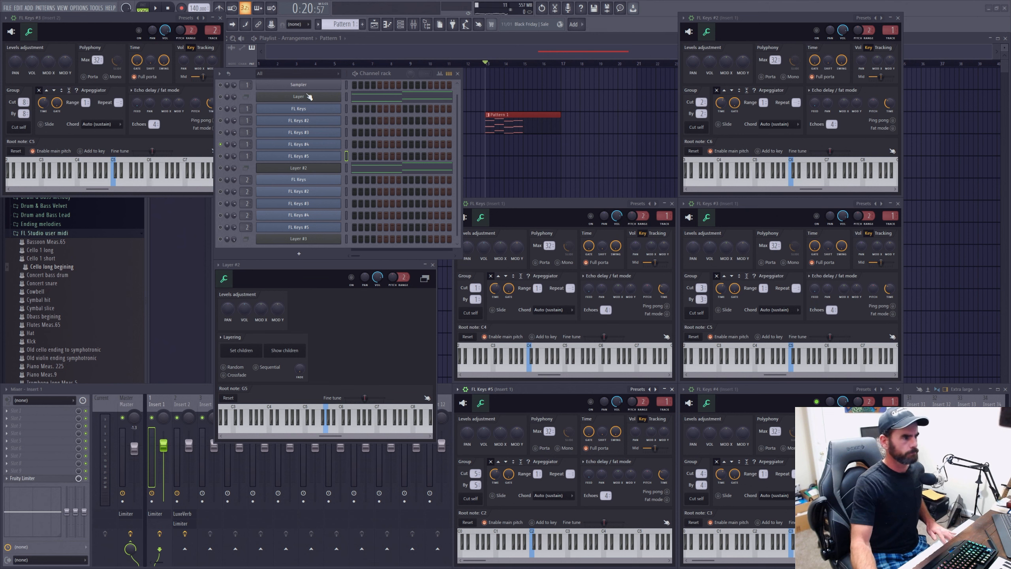
{"action": "left_click", "coordinate": [346, 97]}
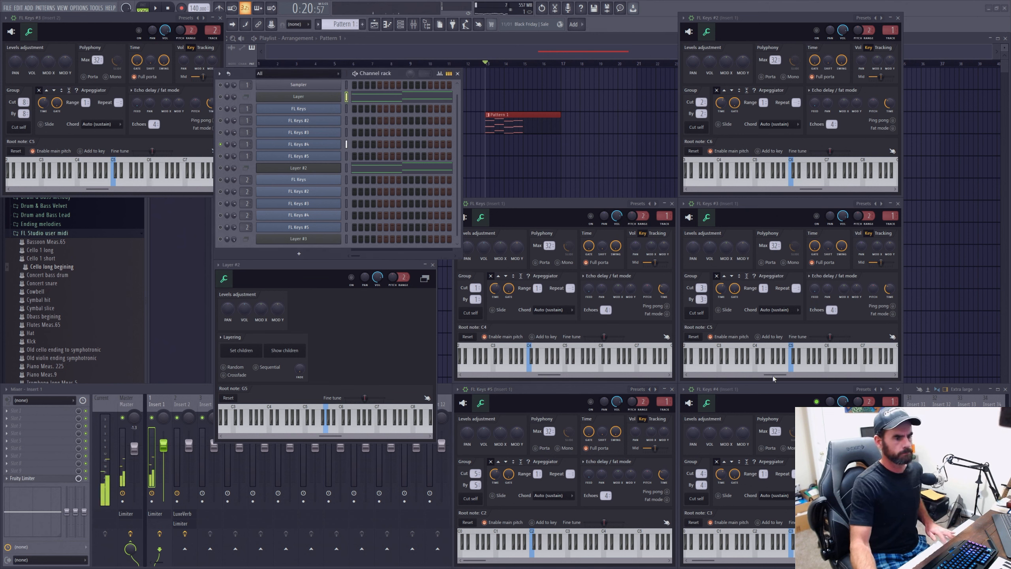
{"action": "left_click", "coordinate": [591, 402]}
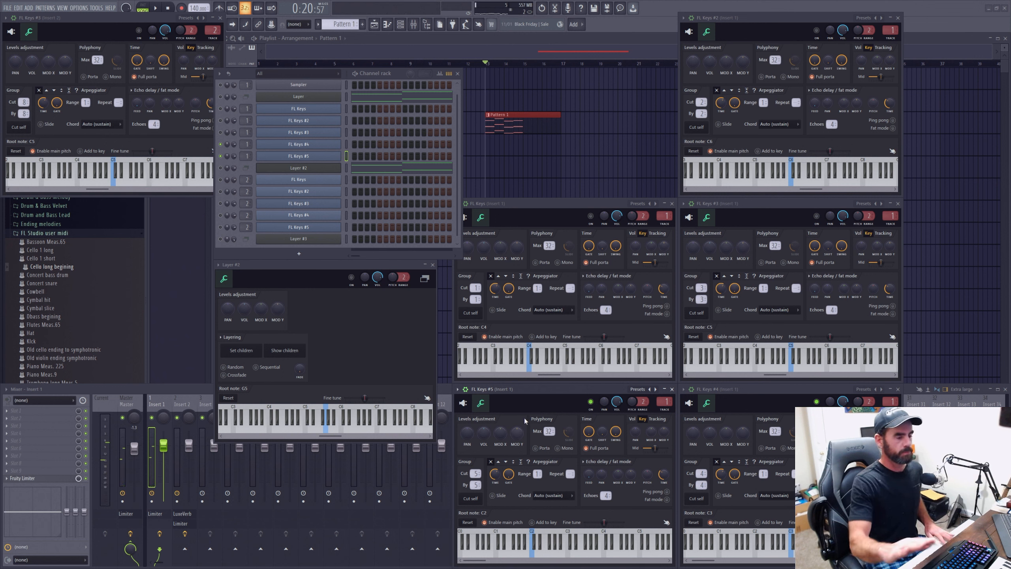
{"action": "left_click", "coordinate": [347, 98]}
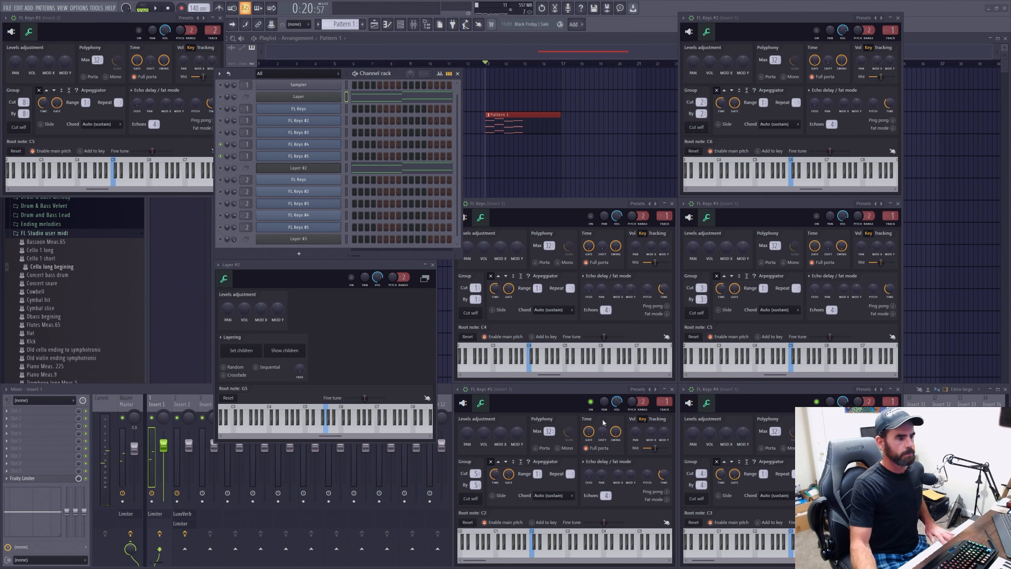
Solo insert 1's FL Keys #5 so that only its sound is heard
{"action": "right_click", "coordinate": [591, 402]}
{"action": "left_click", "coordinate": [600, 406]}
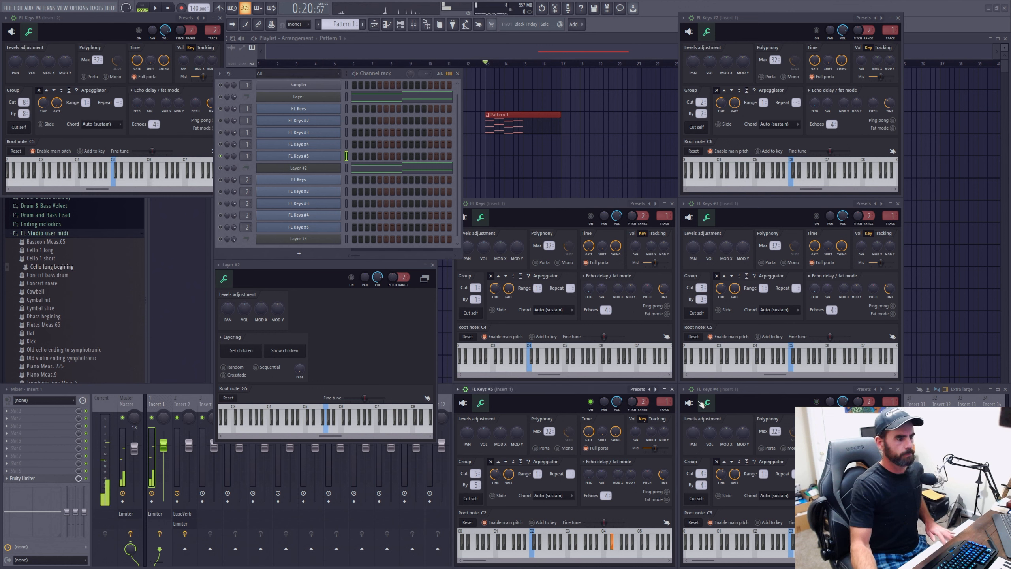
{"action": "right_click", "coordinate": [594, 404]}
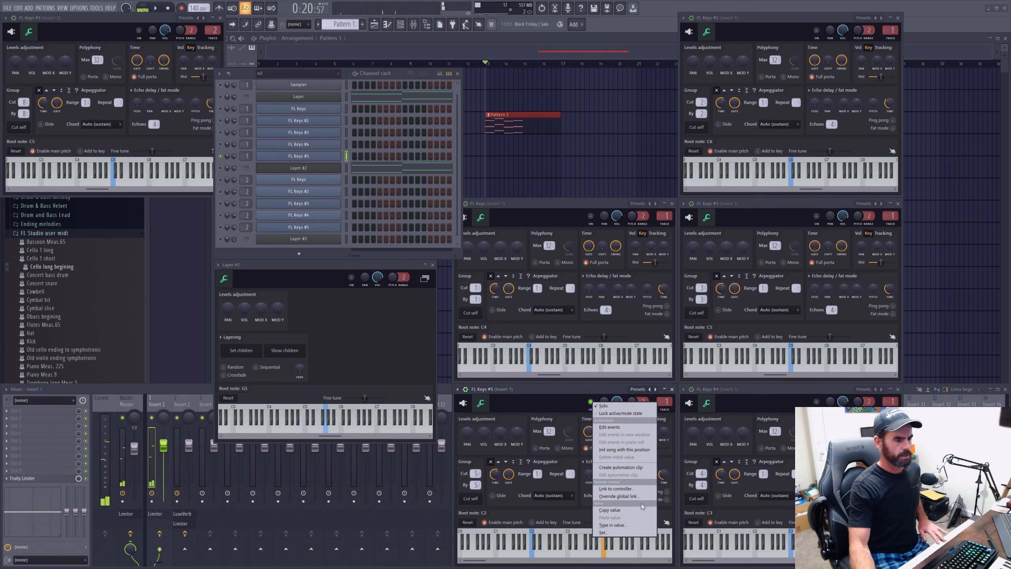
{"action": "left_click", "coordinate": [568, 390]}
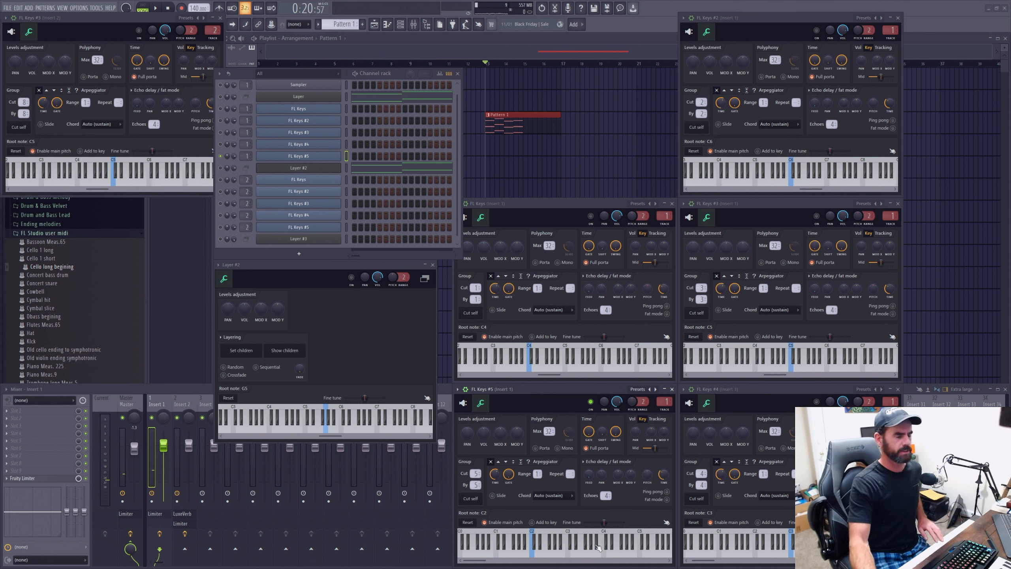
Try higher root notes, including C4 and C5, on insert 1's FL Keys #5 and set it back to C2
{"action": "right_click", "coordinate": [567, 547]}
{"action": "right_click", "coordinate": [604, 547]}
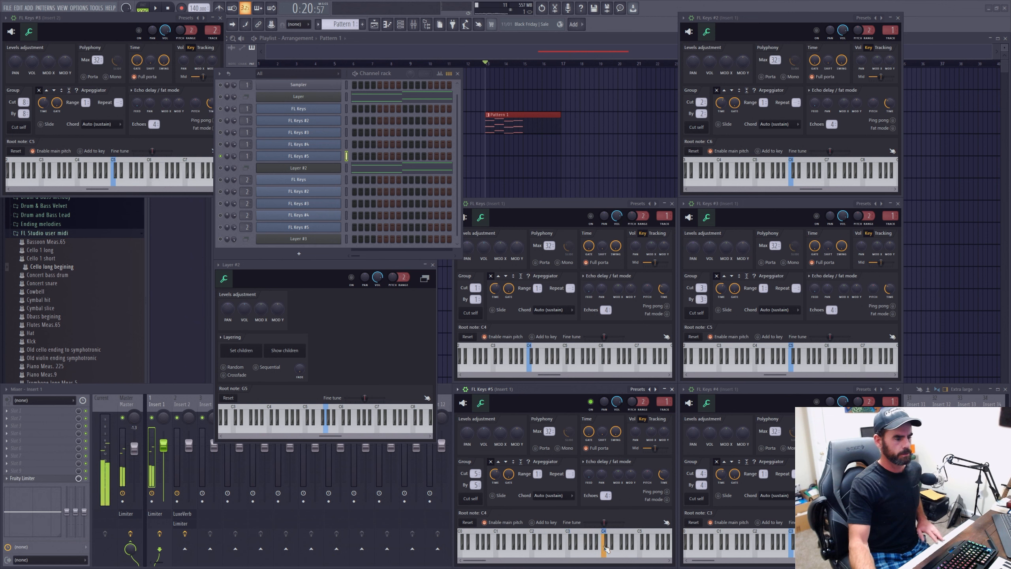
{"action": "right_click", "coordinate": [640, 548]}
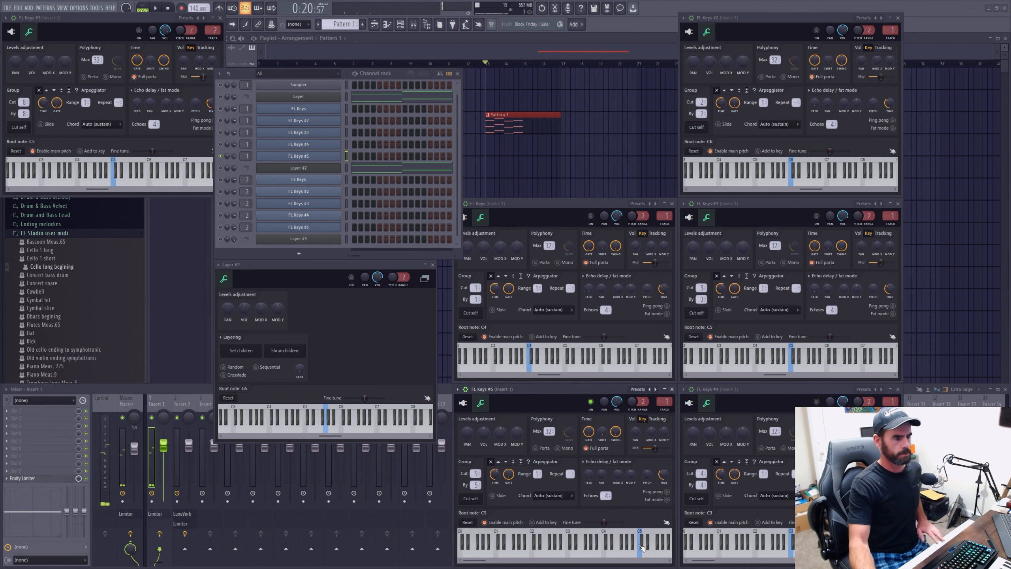
{"action": "right_click", "coordinate": [535, 552]}
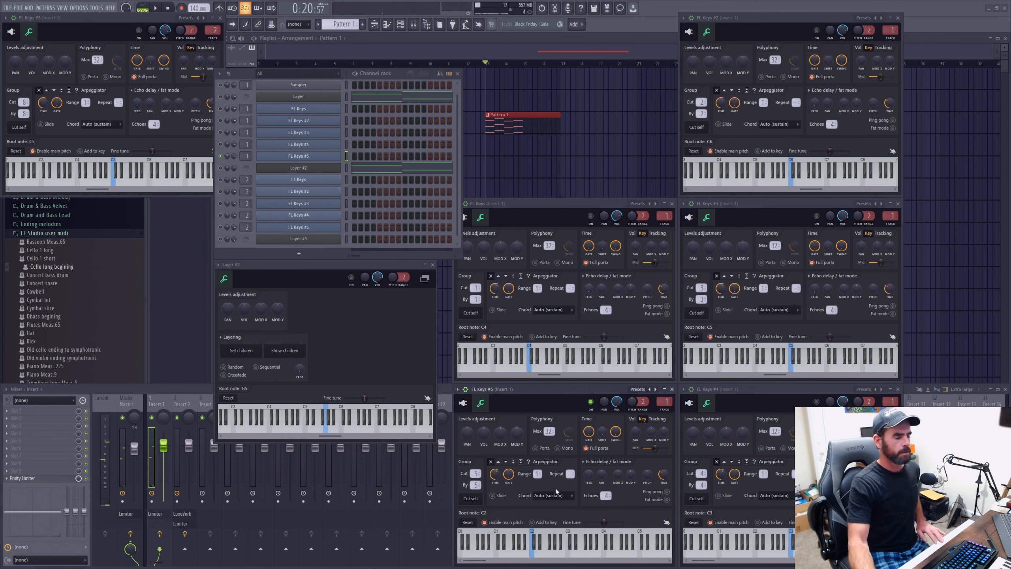
Turn off solo for FL Keys #5 and select the first Layer, followed by Layer #2, to play each full layer
{"action": "right_click", "coordinate": [592, 403]}
{"action": "left_click", "coordinate": [602, 409]}
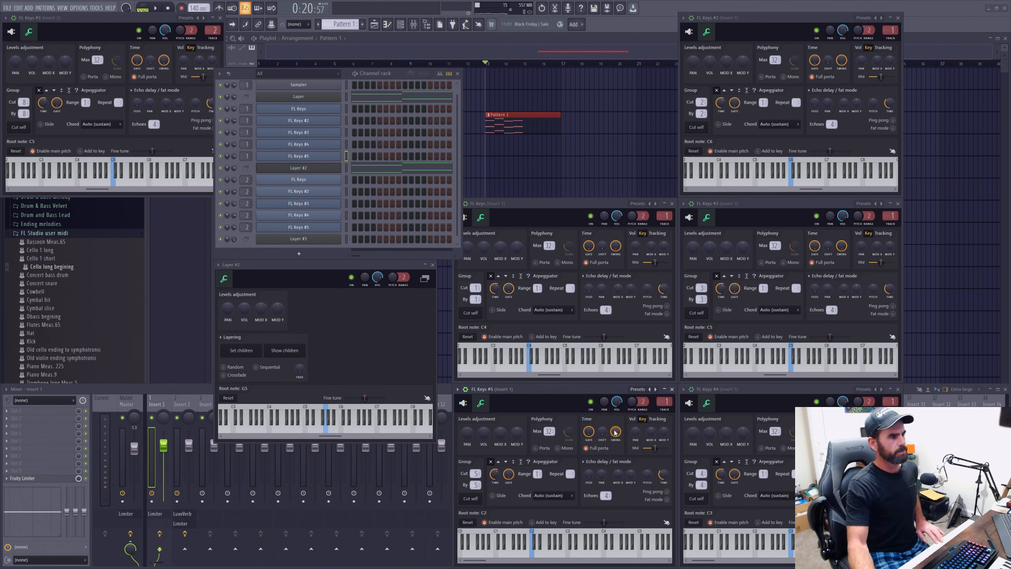
{"action": "left_click", "coordinate": [347, 97]}
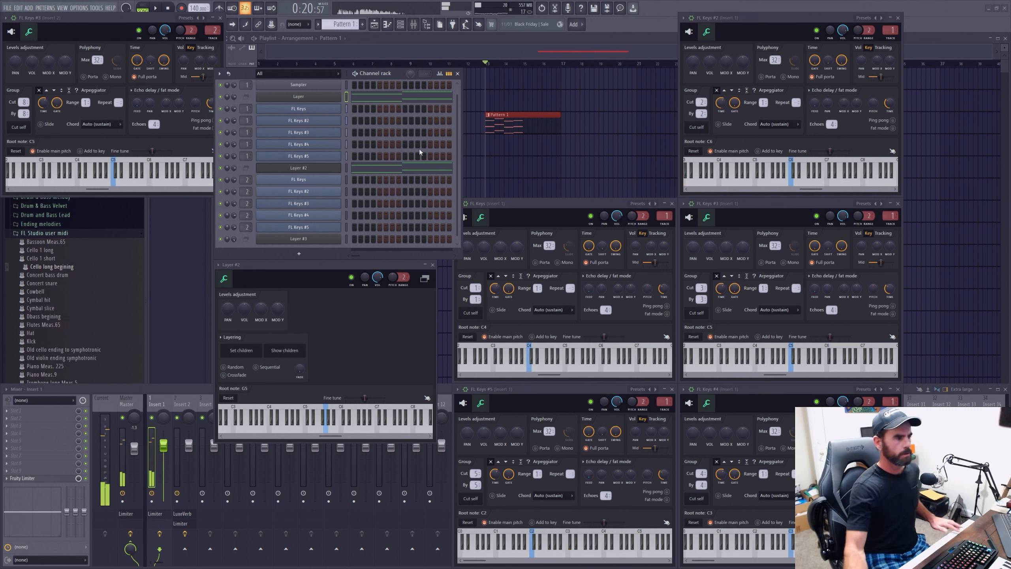
{"action": "left_click", "coordinate": [347, 168]}
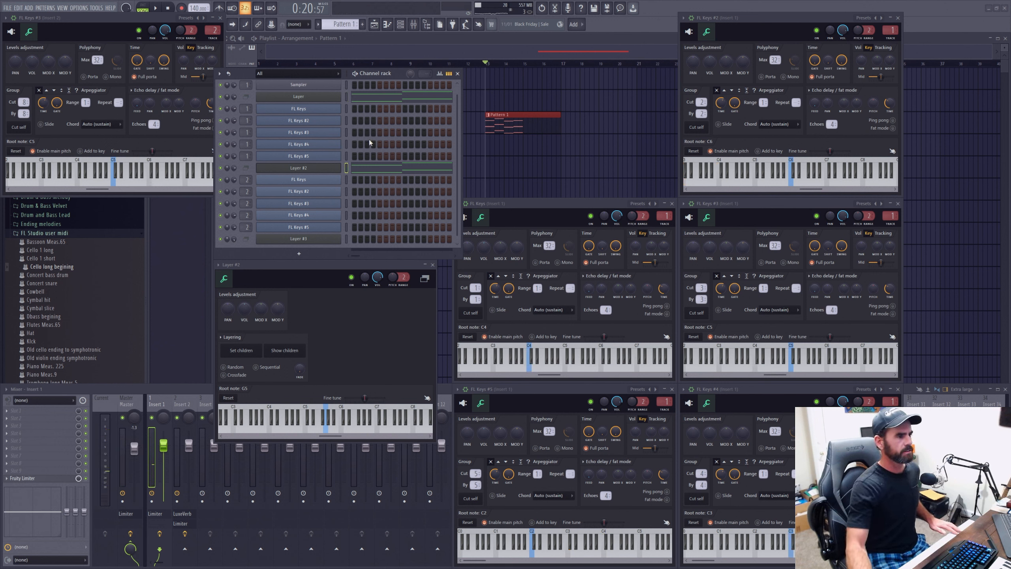